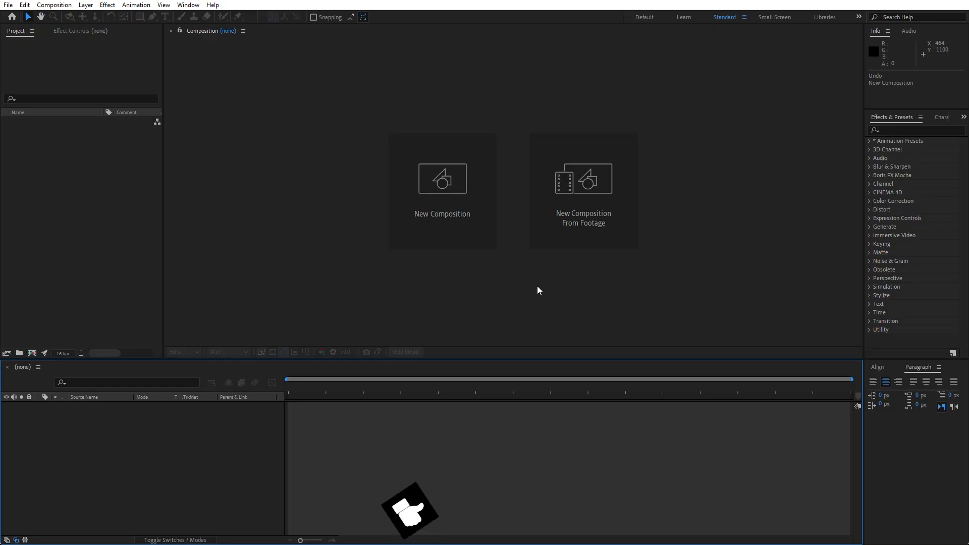
Create a new 1920×1080, 10-second composition named Final.
click(445, 237)
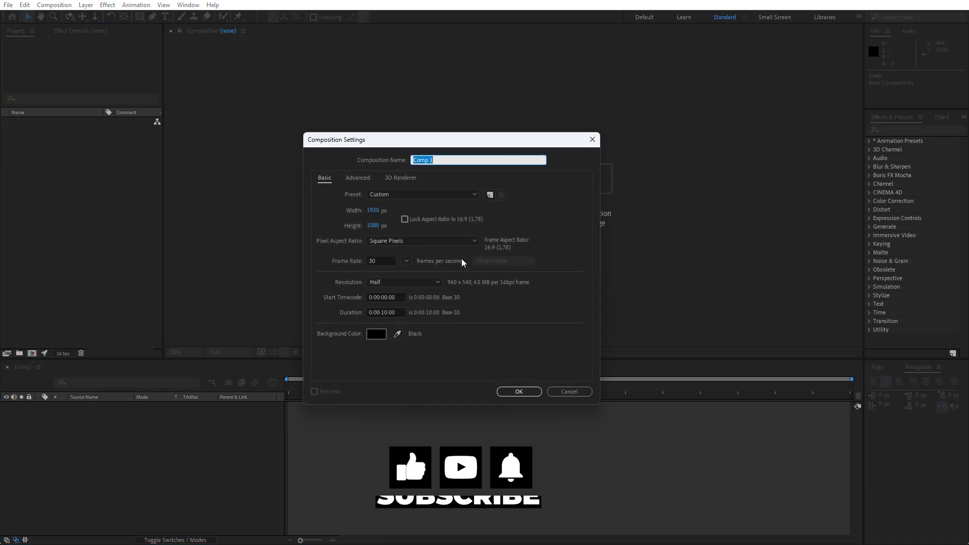
text(Fl)
text(nal)
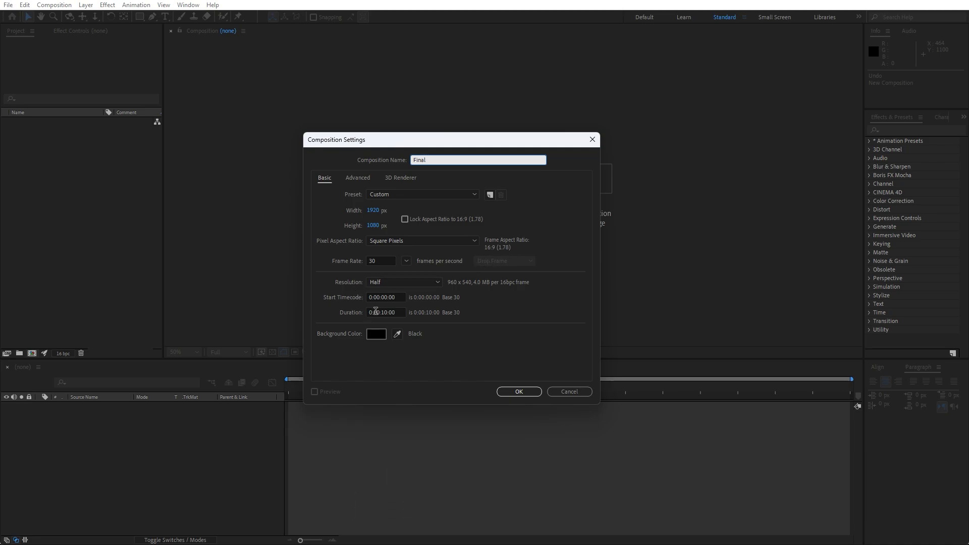
click(519, 392)
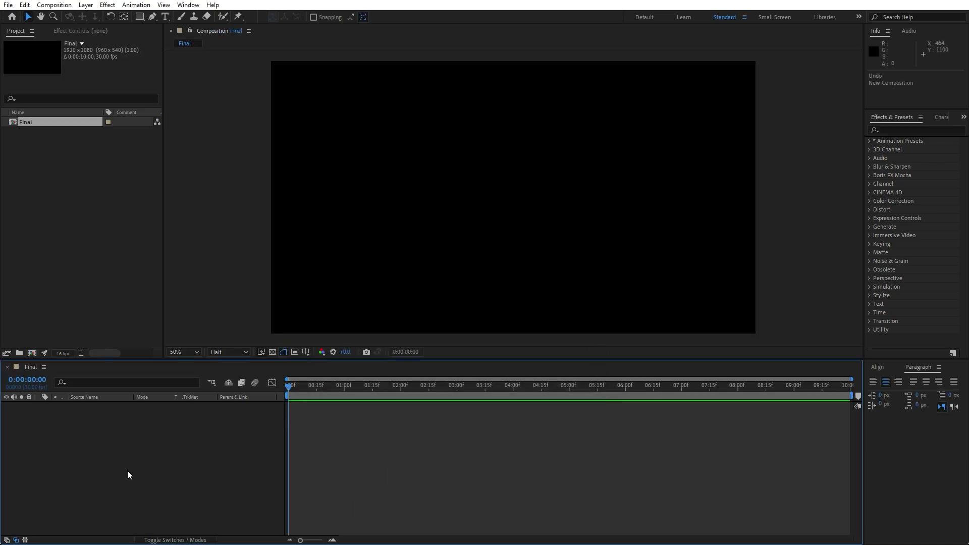
Add a black full-frame solid layer named BG to the composition.
right_click(127, 471)
mouse_move(182, 346)
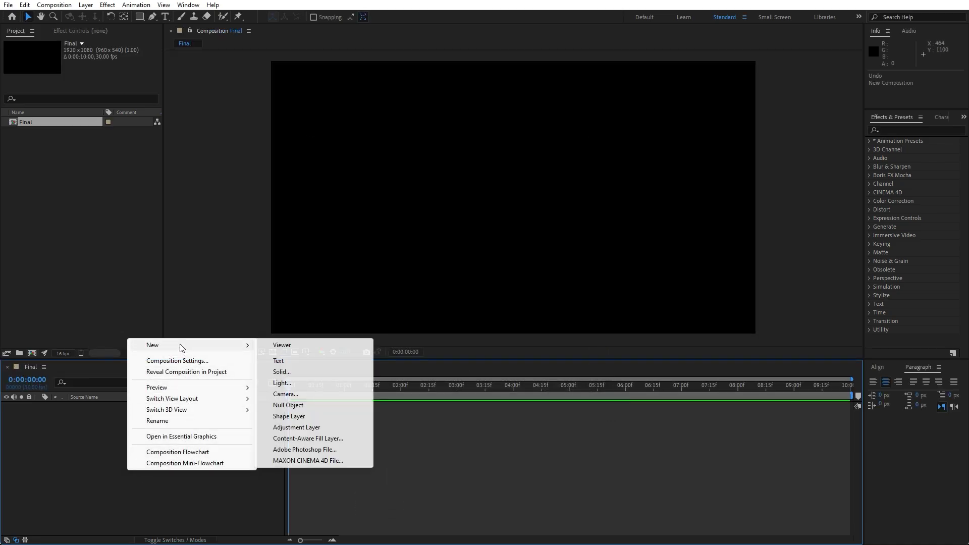
click(302, 374)
text(B)
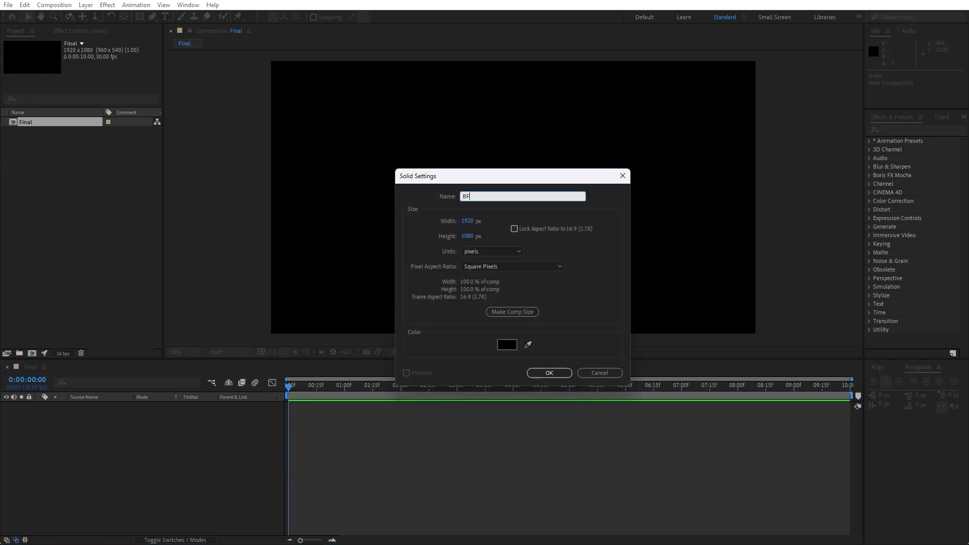
text(G)
click(549, 372)
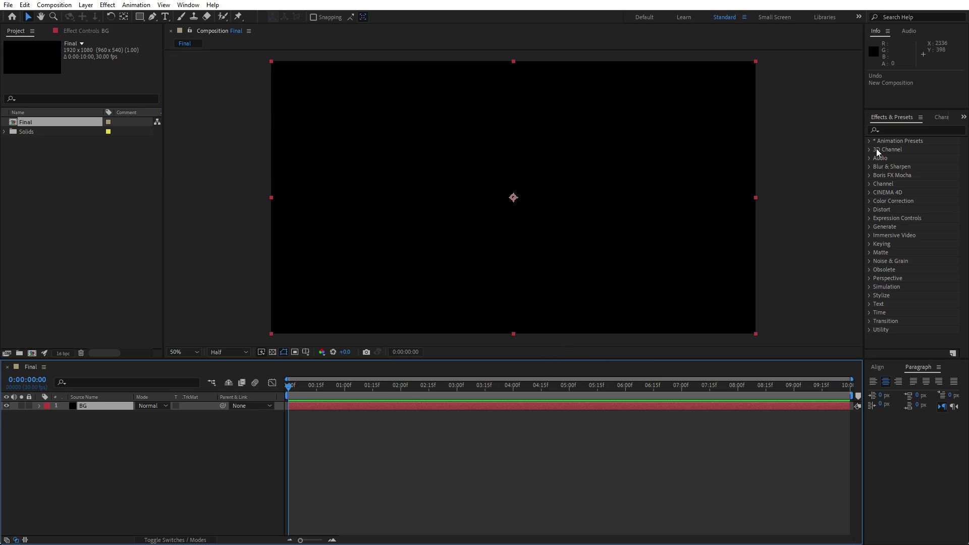
Apply Cell Pattern to BG set to Crystals with Disperse 1.50 and Size 120.
click(895, 130)
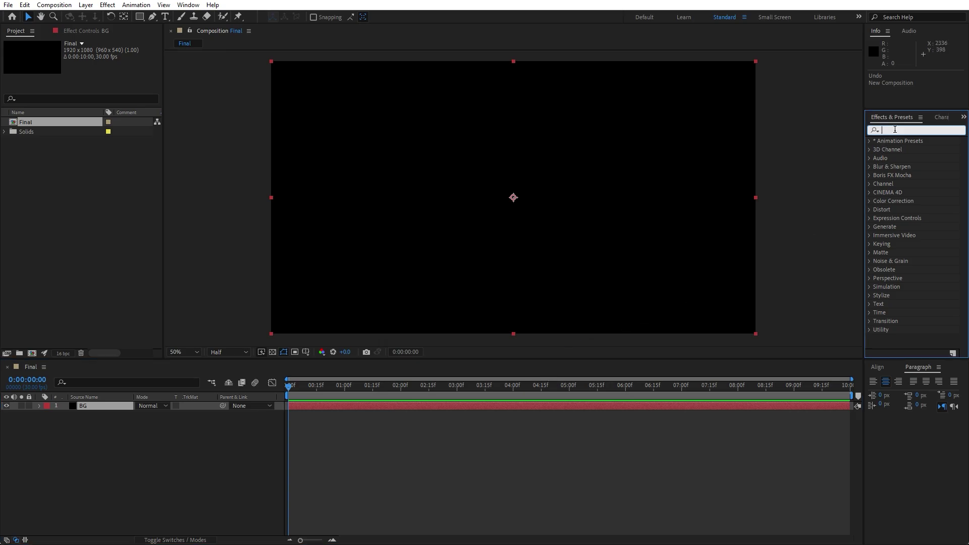
text(cell)
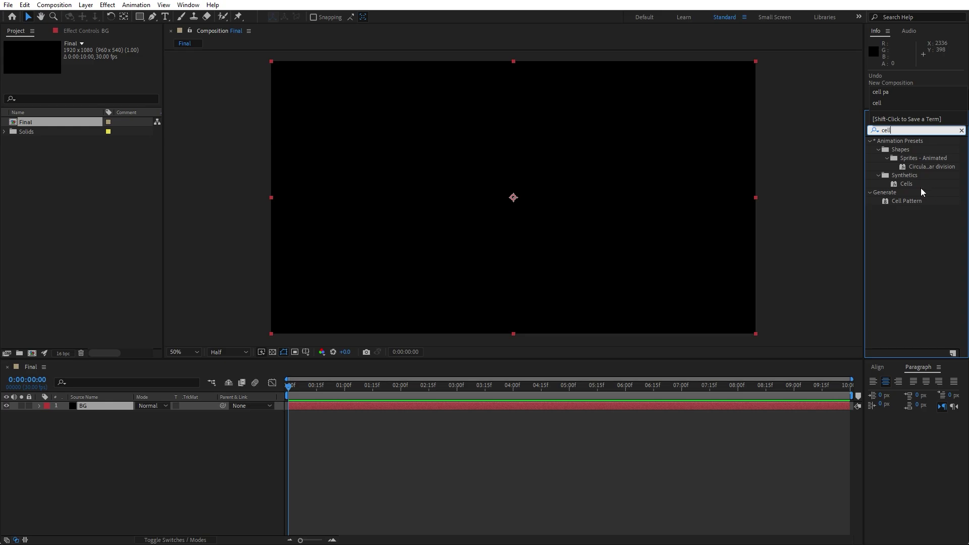
drag(906, 201, 121, 406)
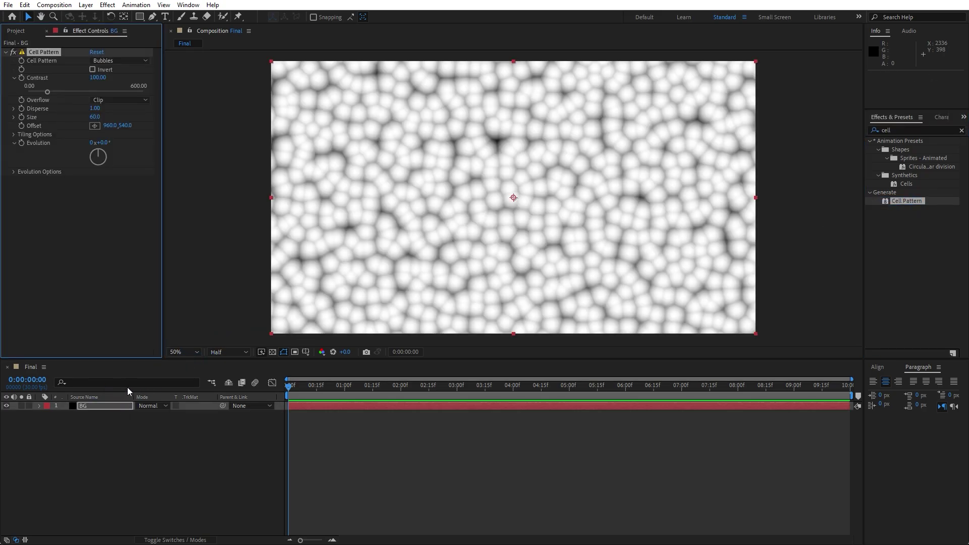
click(99, 62)
click(125, 84)
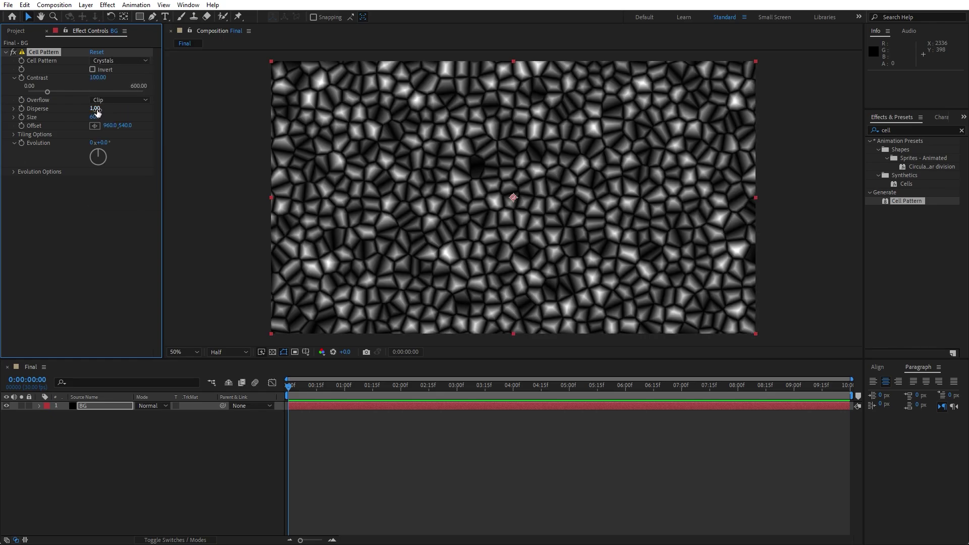
drag(96, 109, 108, 109)
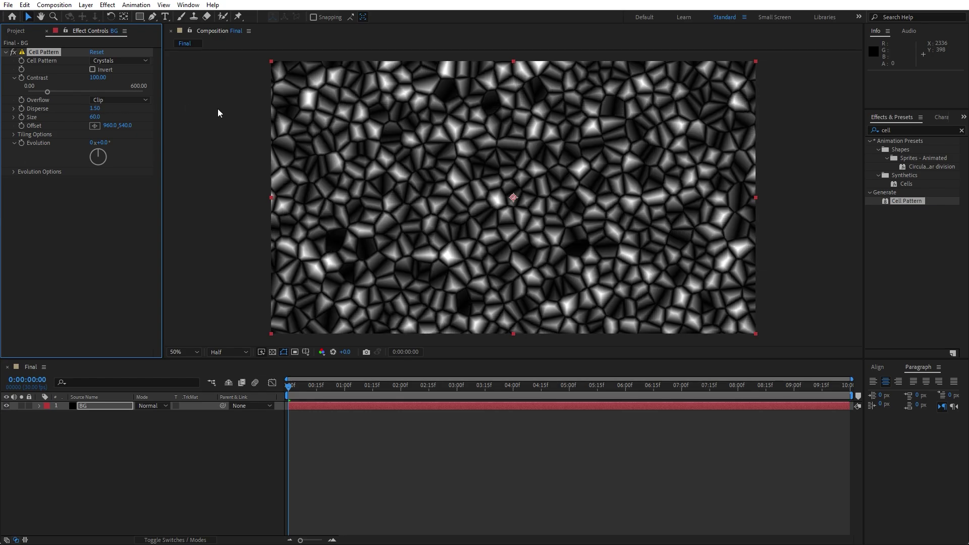
click(95, 117)
text(120)
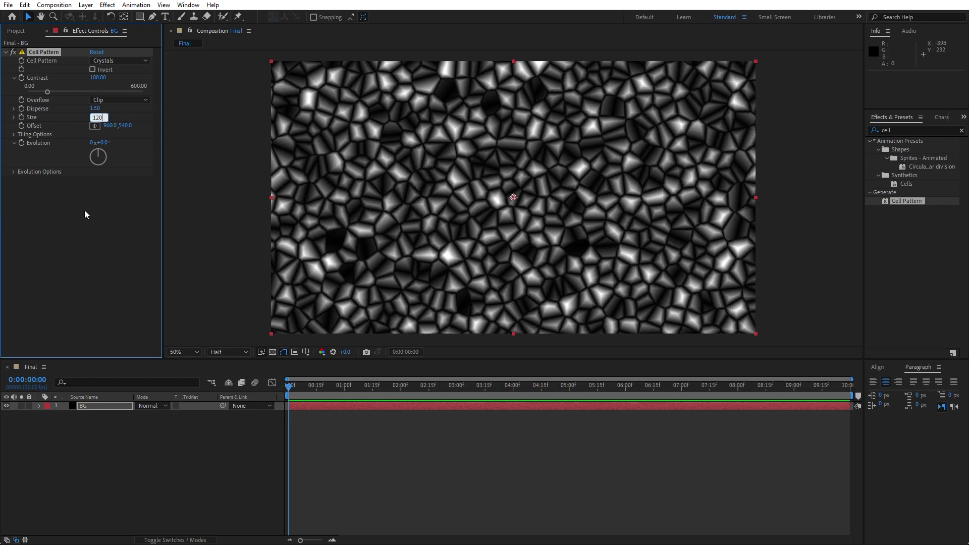
key(Return)
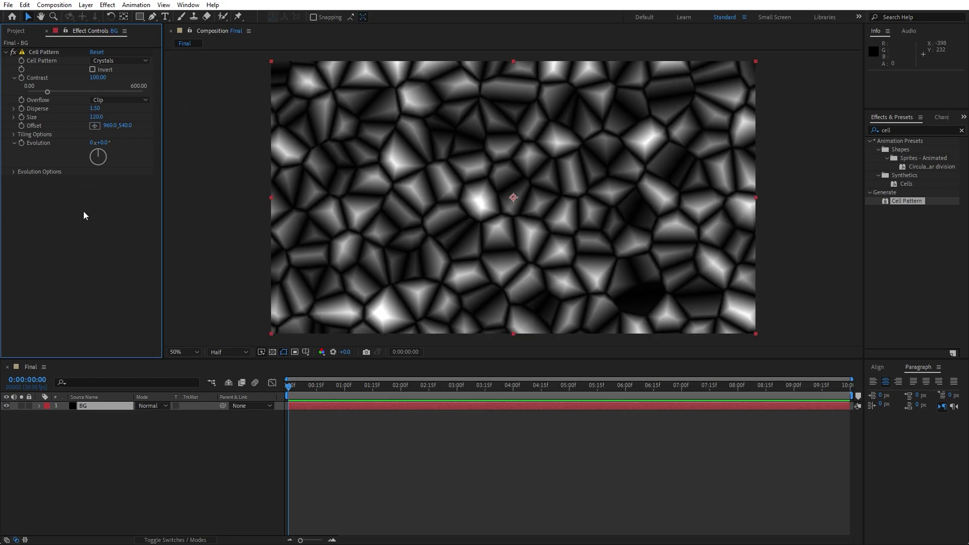
click(913, 127)
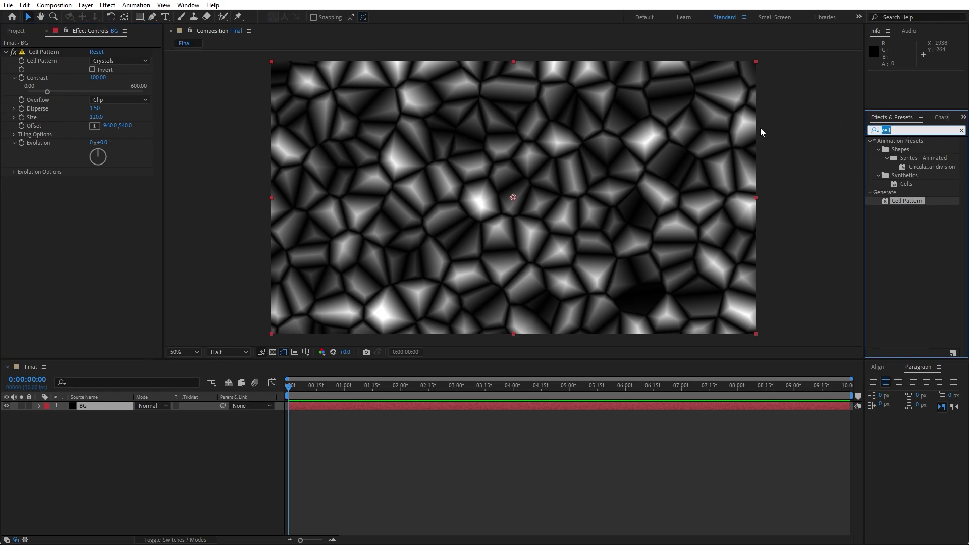
text(color em)
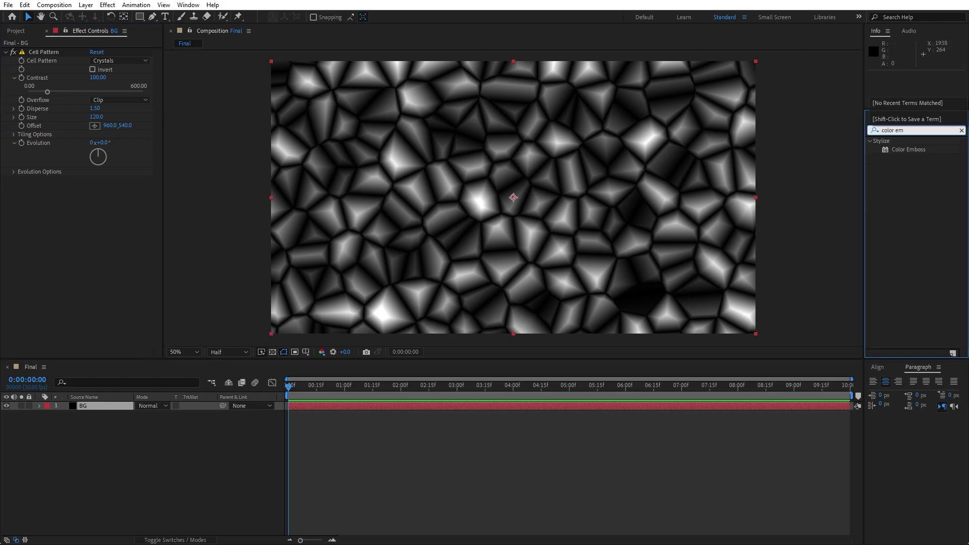
Add Color Emboss to BG with Relief 6 and Contrast 350, collapsing the effect settings.
drag(906, 149, 108, 403)
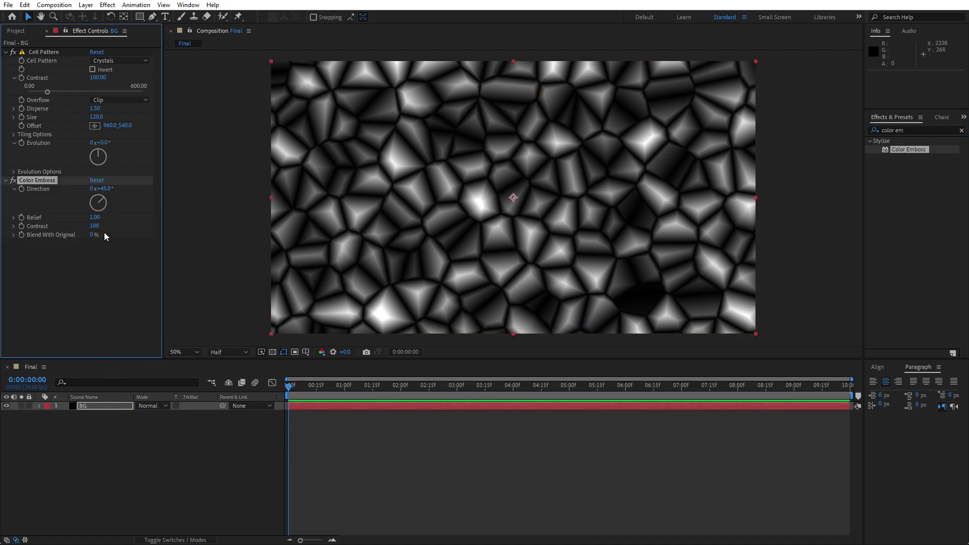
click(94, 217)
text(6)
click(92, 260)
click(95, 226)
text(350)
click(73, 285)
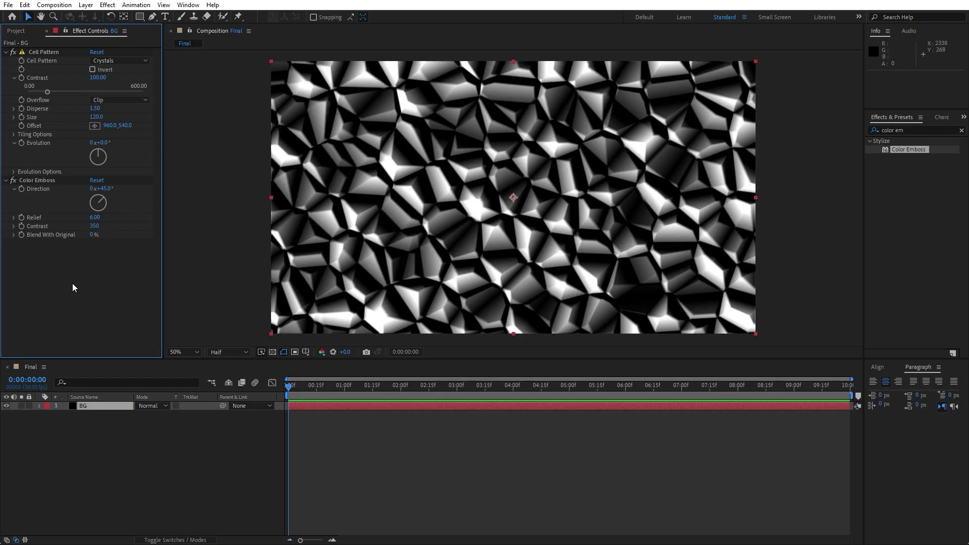
click(5, 52)
click(5, 61)
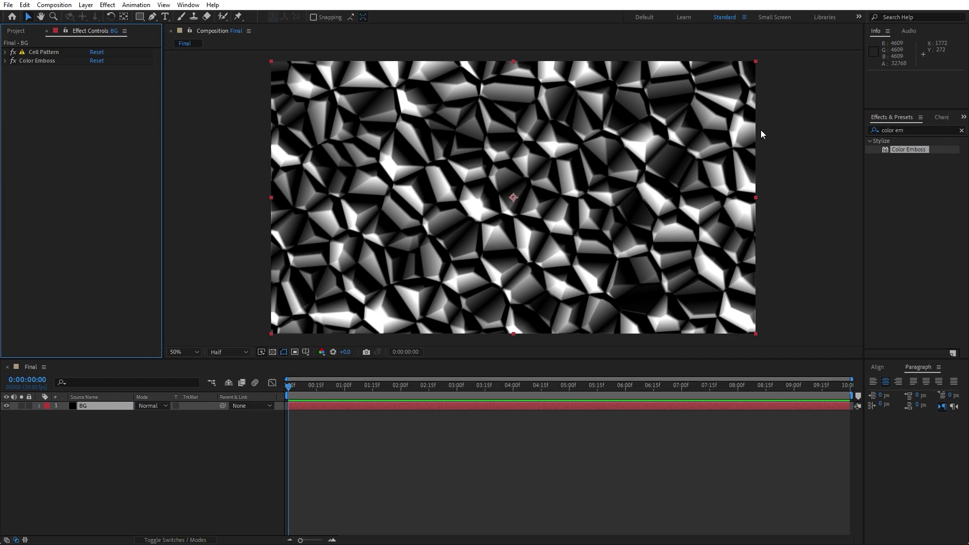
Add Unsharp Mask to BG with Amount 120.
click(923, 130)
text(u)
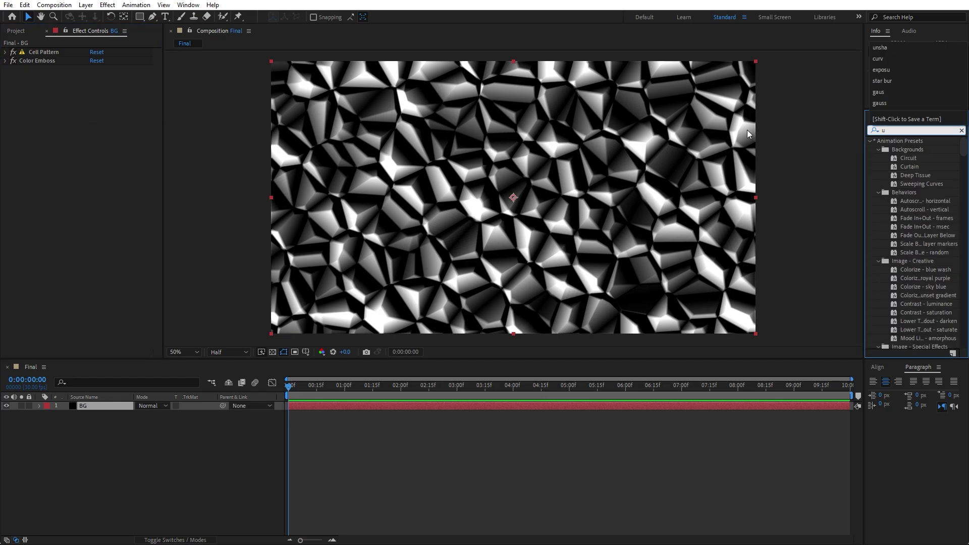
text(ns)
drag(911, 175, 105, 407)
click(96, 81)
text(120)
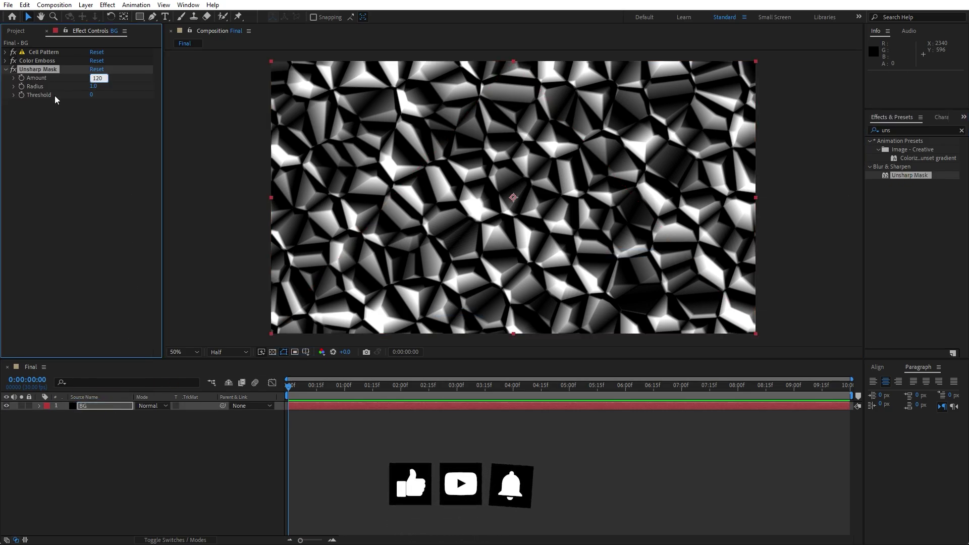
key(Return)
key(ctrl+5)
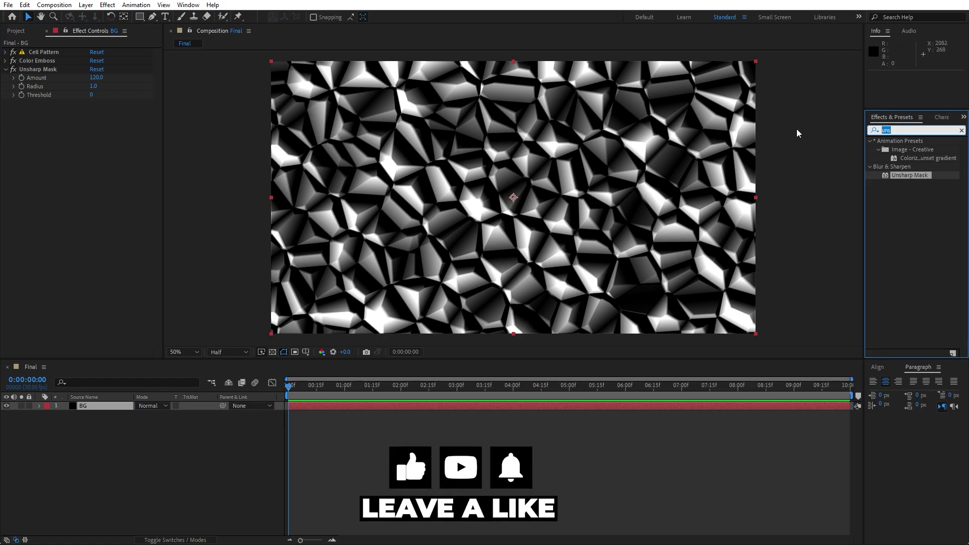
Add Tritone to BG with bright magenta midtones (FC00D5).
text(trito)
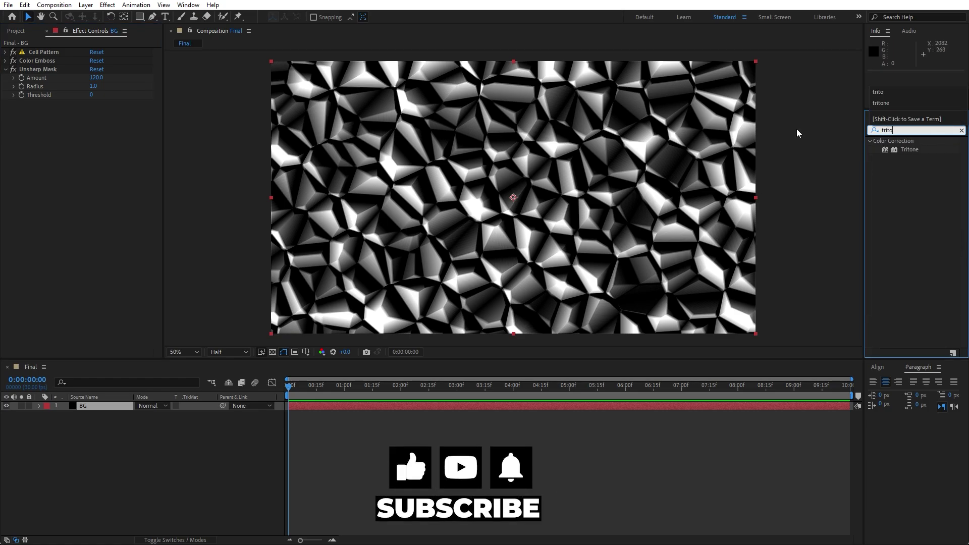
drag(910, 149, 88, 408)
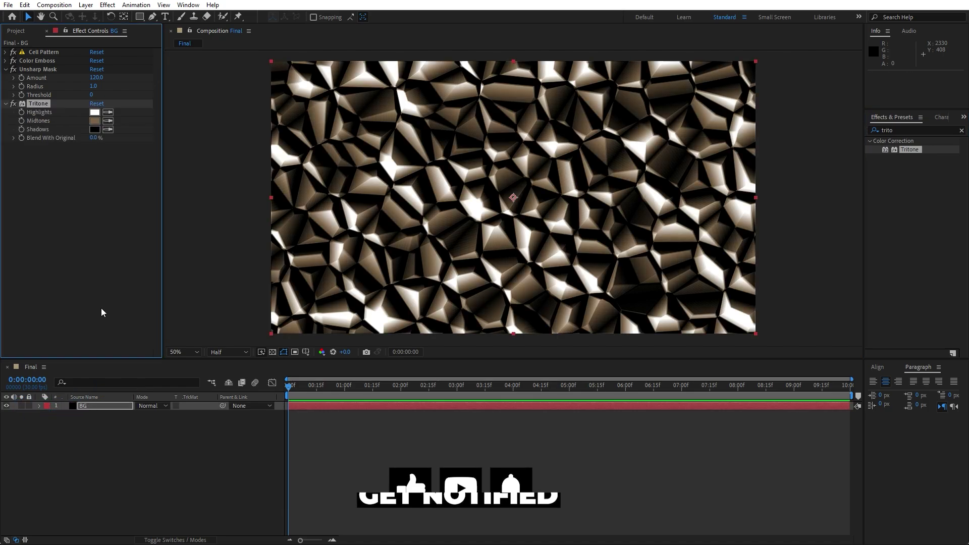
click(94, 120)
drag(774, 394, 775, 391)
drag(719, 413, 776, 374)
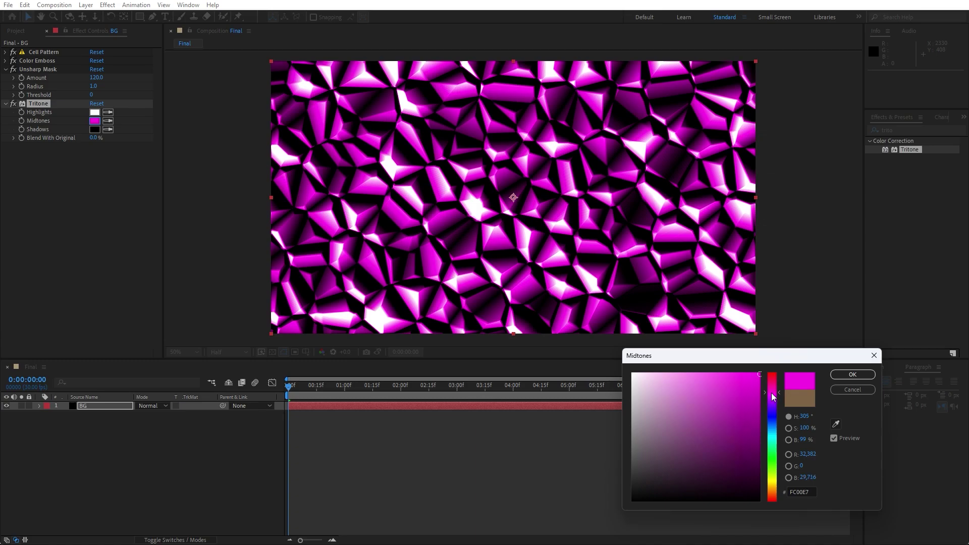
click(852, 375)
Add Glow to BG with Glow Threshold 75% and Glow Radius 30.
click(909, 128)
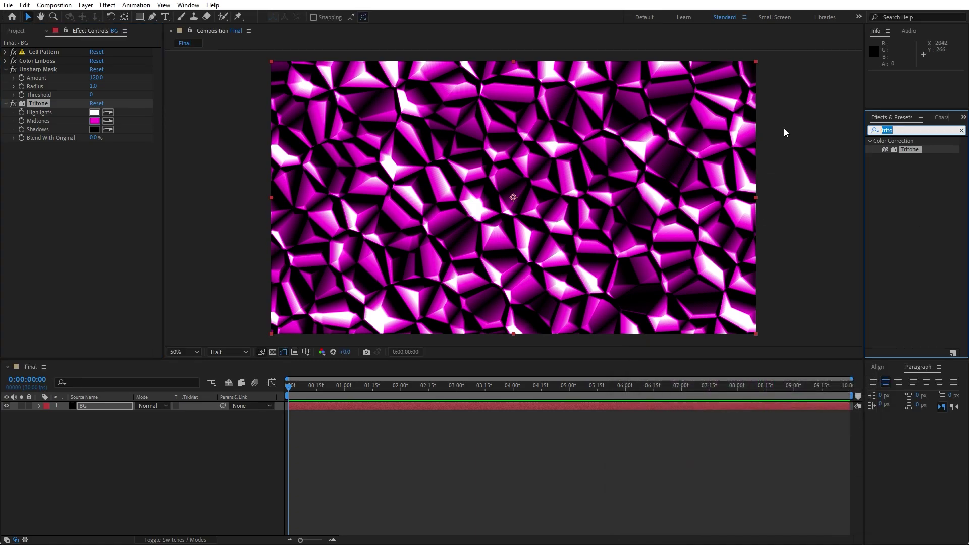
text(glow)
drag(907, 192, 93, 410)
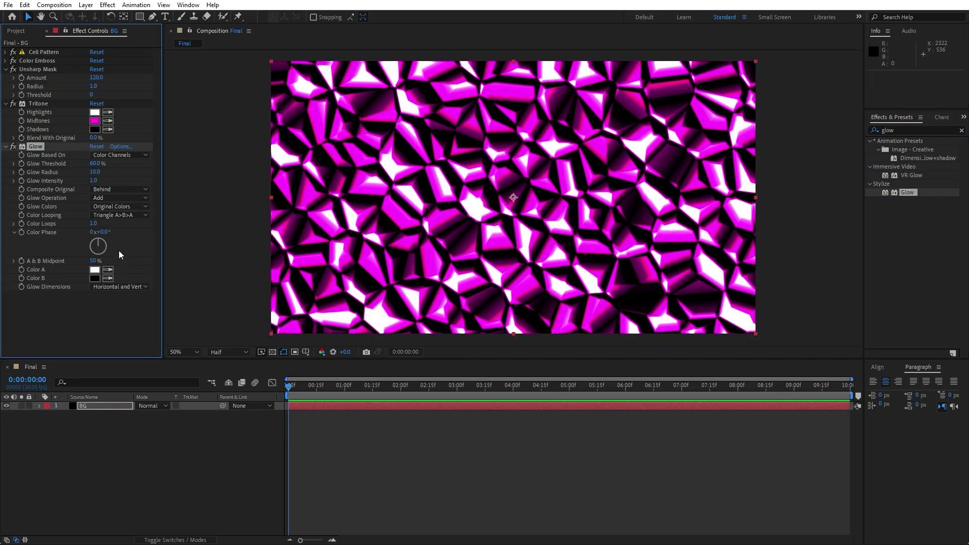
click(95, 163)
text(75)
click(95, 172)
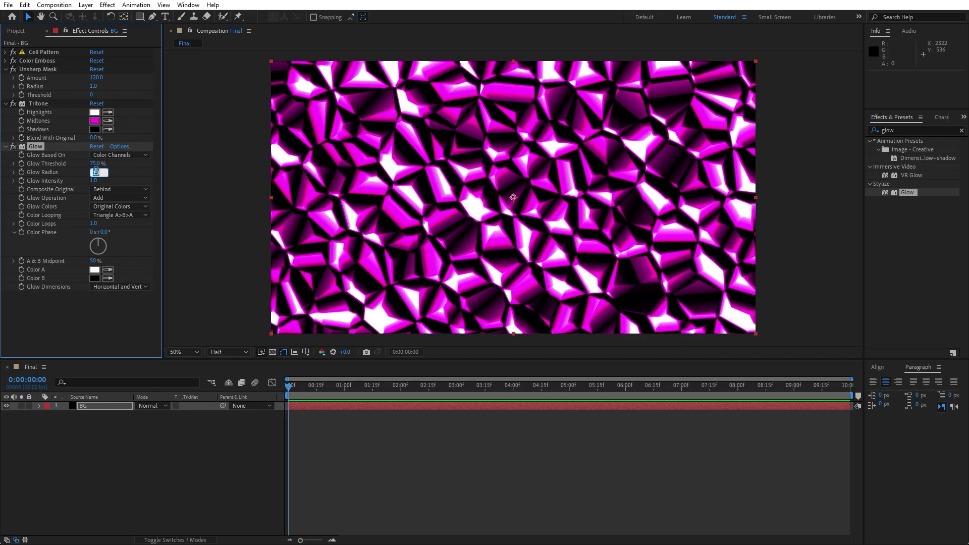
text(30)
click(146, 242)
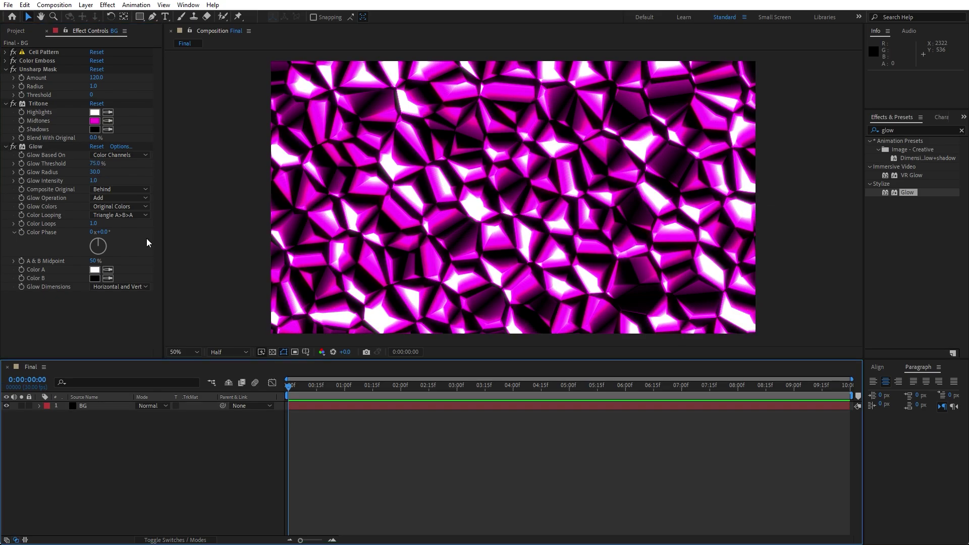
Collapse the Unsharp Mask, Tritone and Glow settings and select the BG layer.
click(6, 69)
click(5, 77)
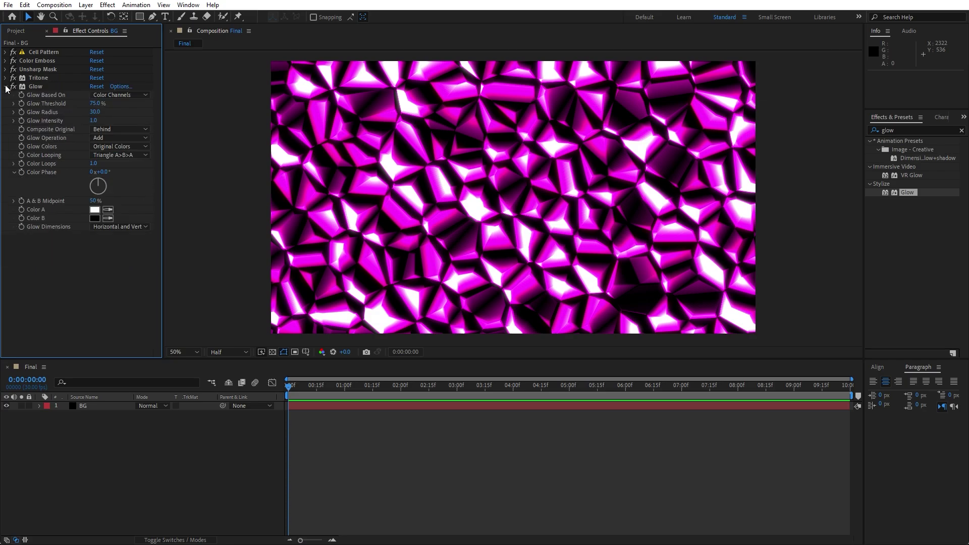
click(5, 87)
click(102, 408)
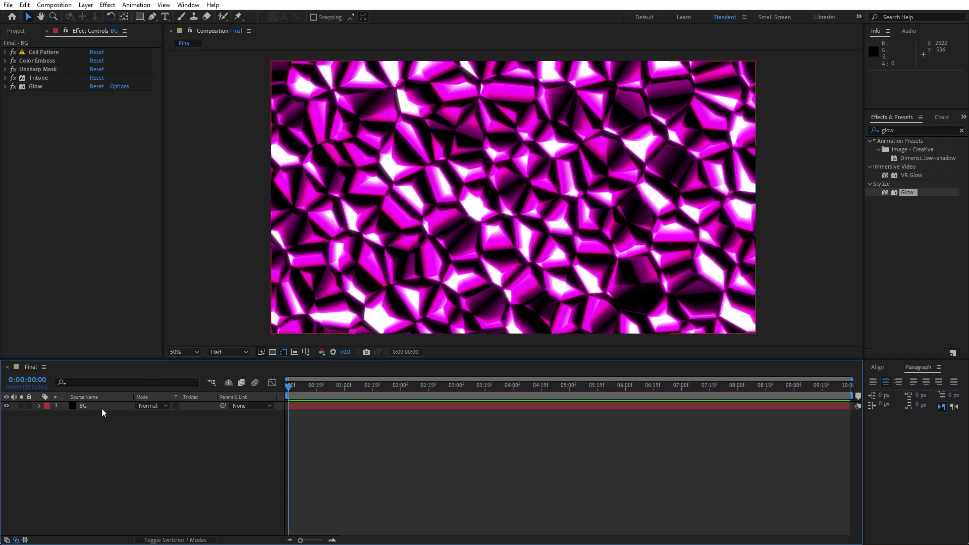
Duplicate BG and give the top copy a CC Vector Blur with Amount 300.
key(ctrl+d)
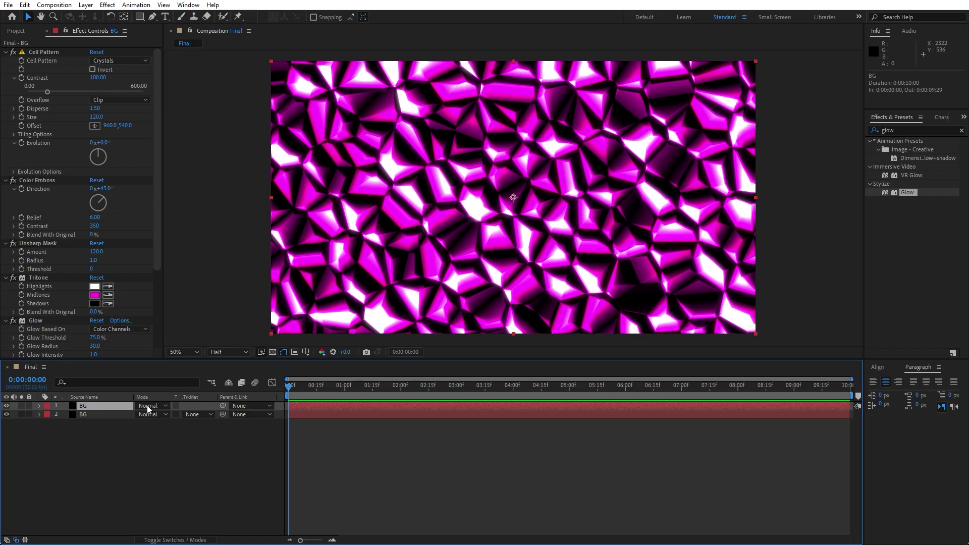
click(891, 132)
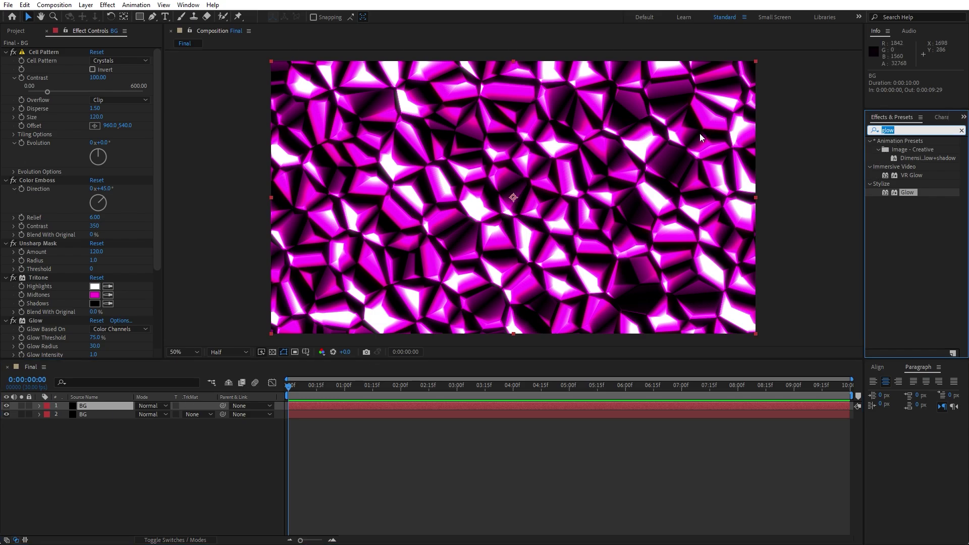
text(cc vec)
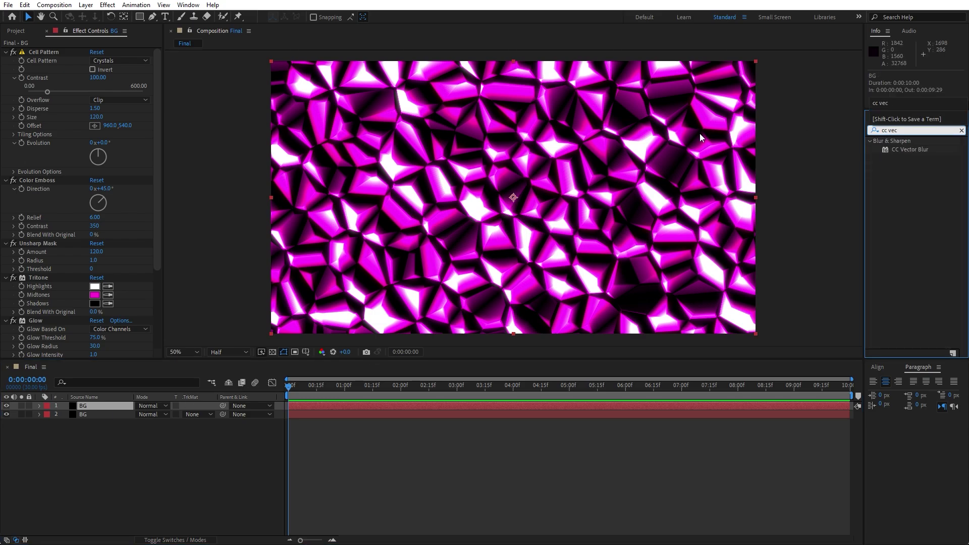
drag(913, 149, 98, 407)
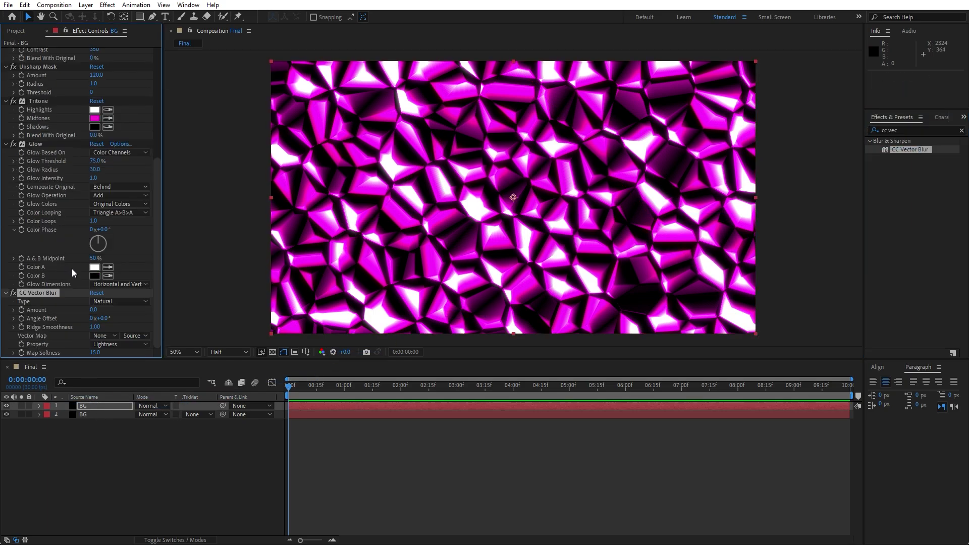
click(93, 310)
text(30)
click(128, 454)
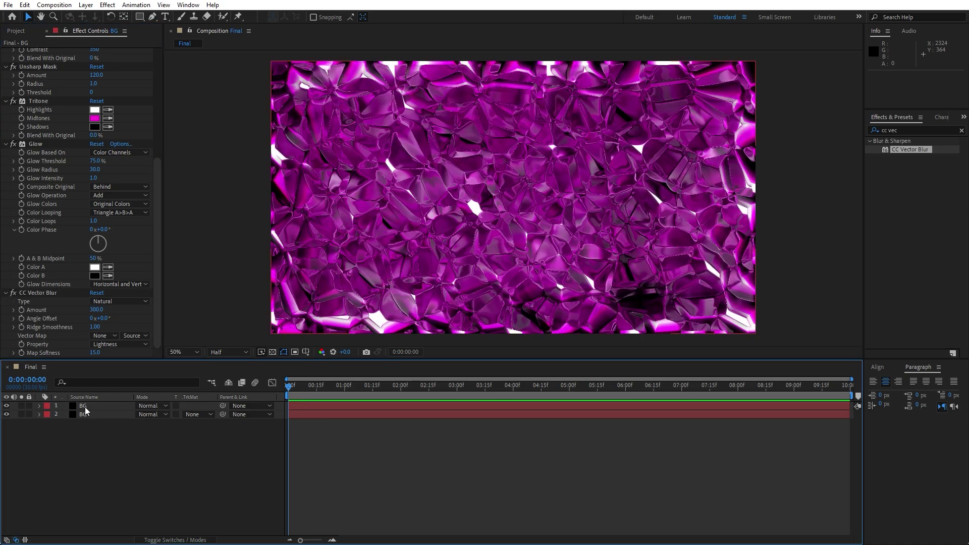
Give the top BG layer a cyan label, Multiply blend mode and 50% opacity.
click(47, 406)
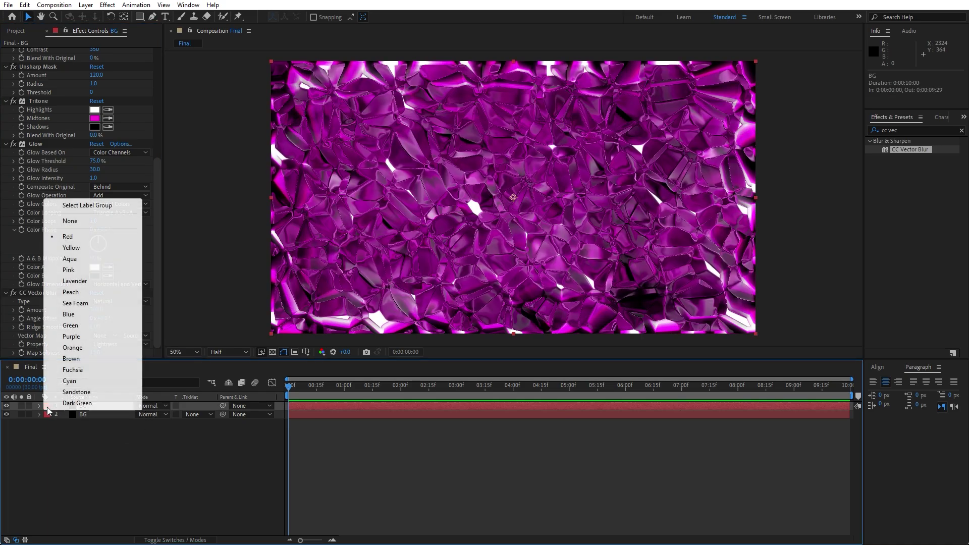
click(69, 382)
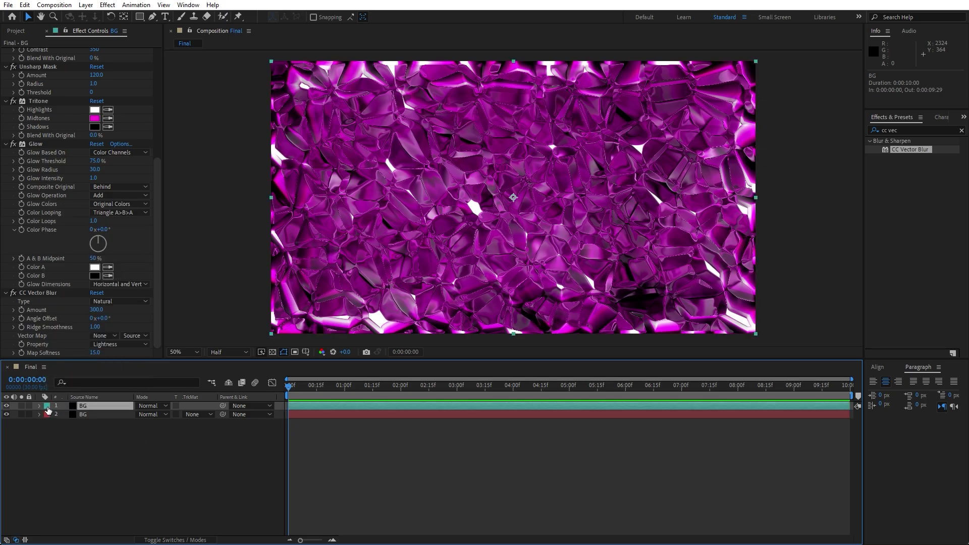
click(148, 407)
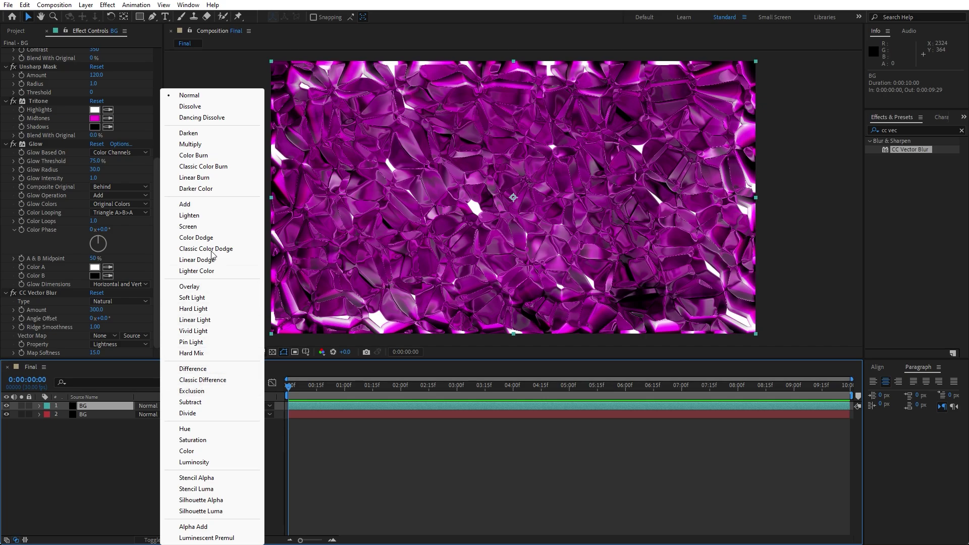
click(192, 144)
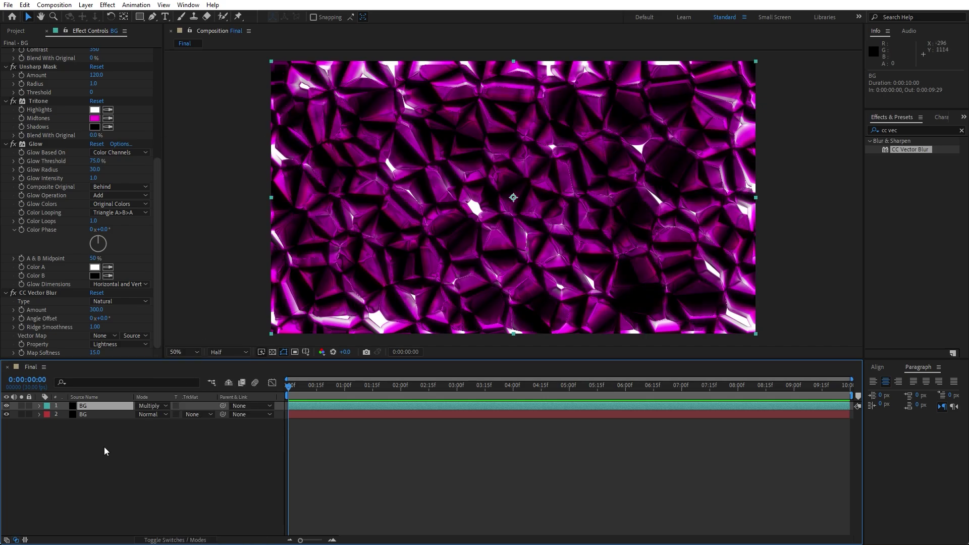
key(t)
click(145, 414)
text(50)
key(Return)
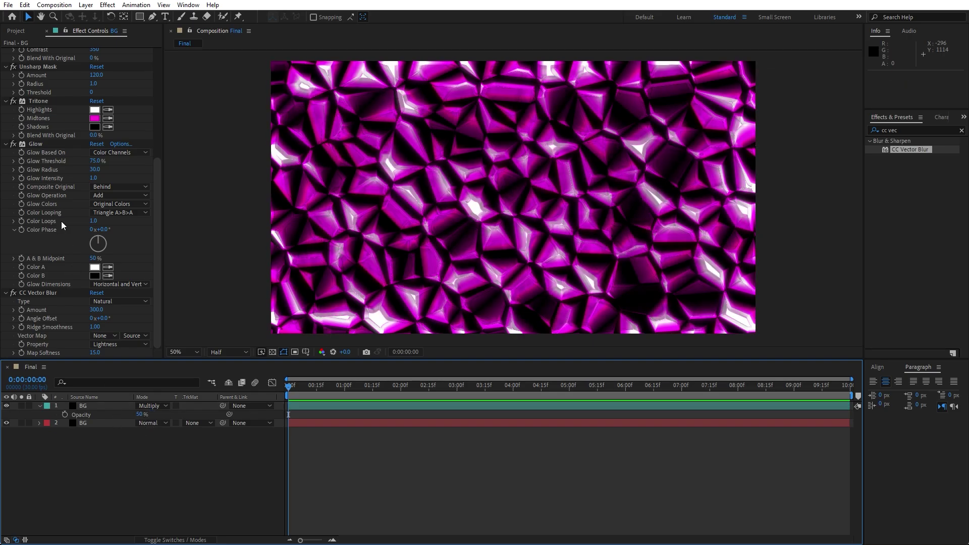
Collapse all the top layer's effects and hide its Opacity row.
click(29, 68)
key(ctrl+a)
click(6, 67)
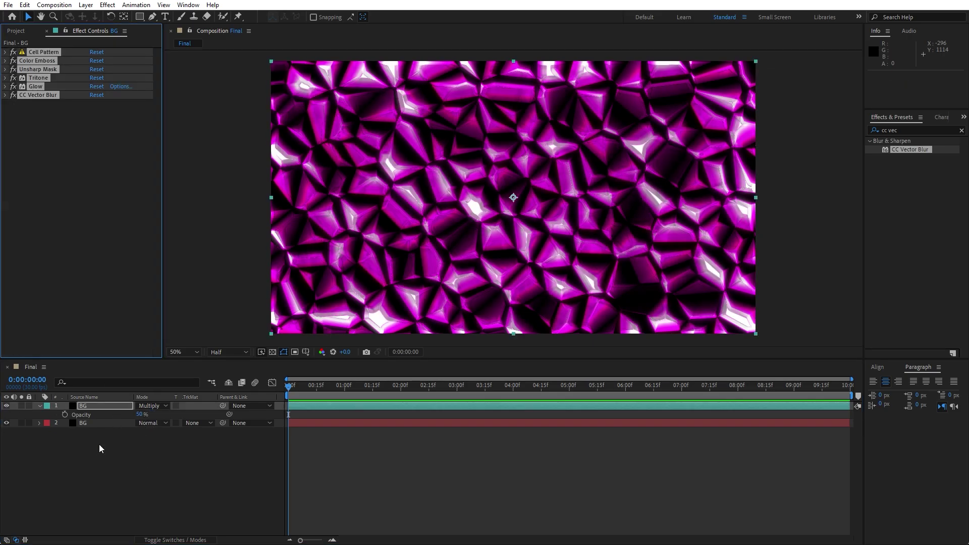
click(99, 444)
click(39, 406)
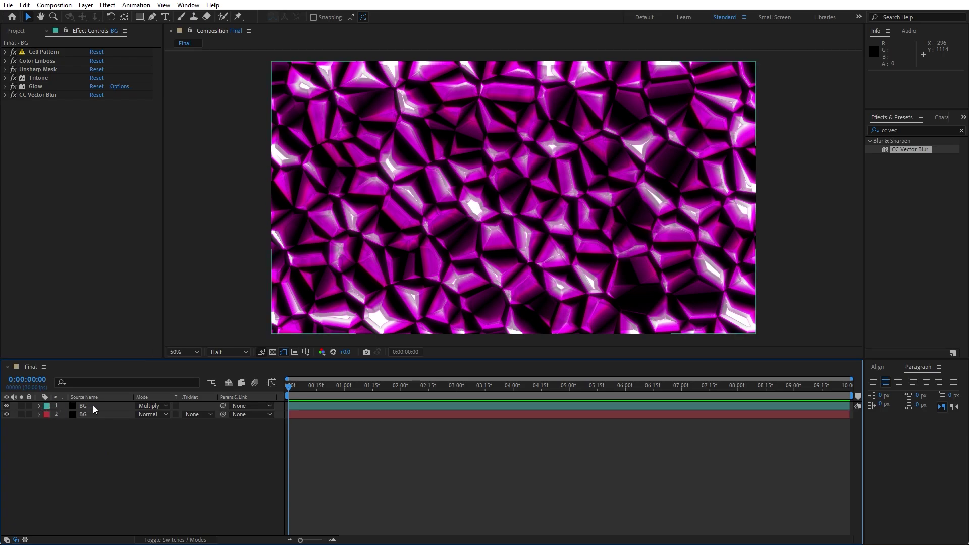
click(93, 405)
Duplicate the top BG layer, label it blue, set Screen mode and CC Vector Blur Amount 30.
key(ctrl+d)
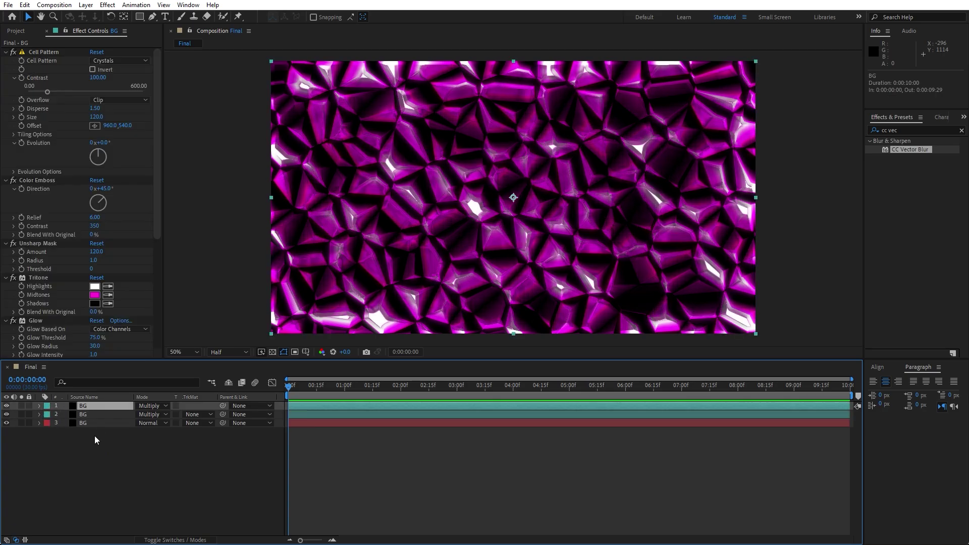
click(46, 405)
click(69, 314)
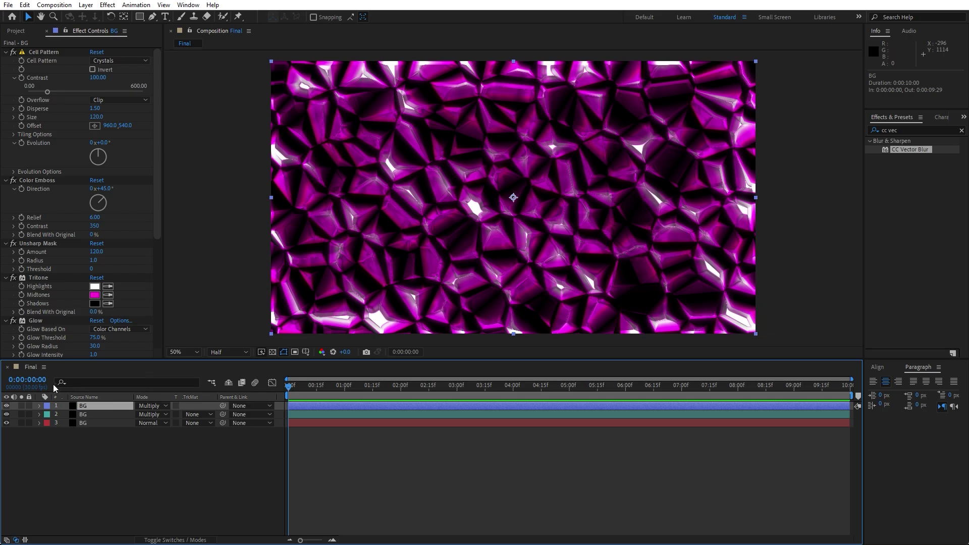
click(152, 407)
click(198, 227)
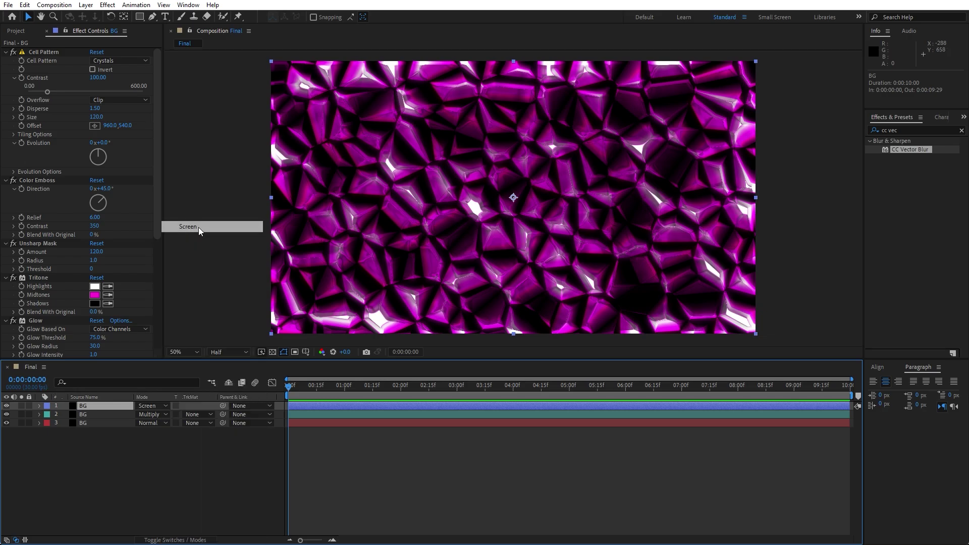
scroll(16, 292, down, 7)
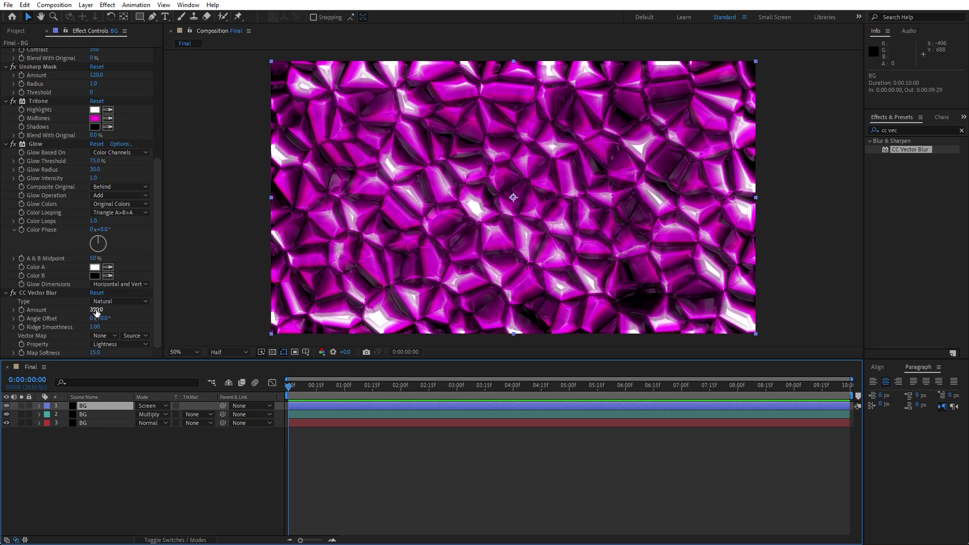
click(96, 310)
text(30)
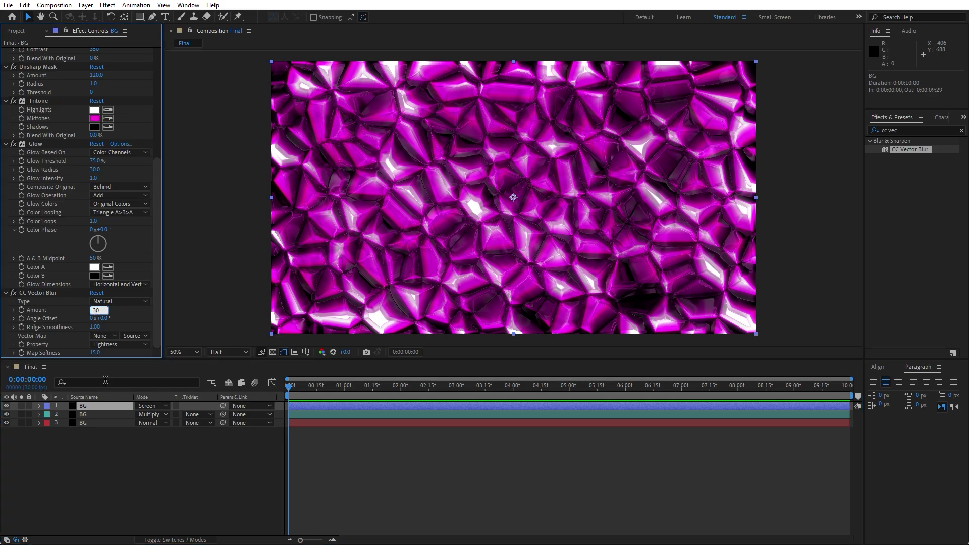
click(131, 455)
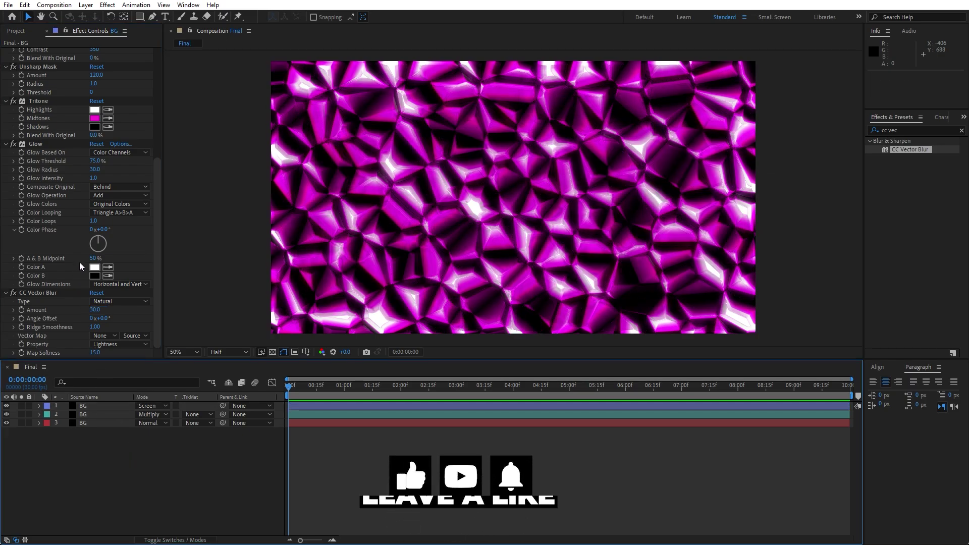
scroll(80, 263, up, 2)
Change the top layer's Tritone midtones to cyan-blue (#00ACFC) and close Effect Controls.
click(94, 164)
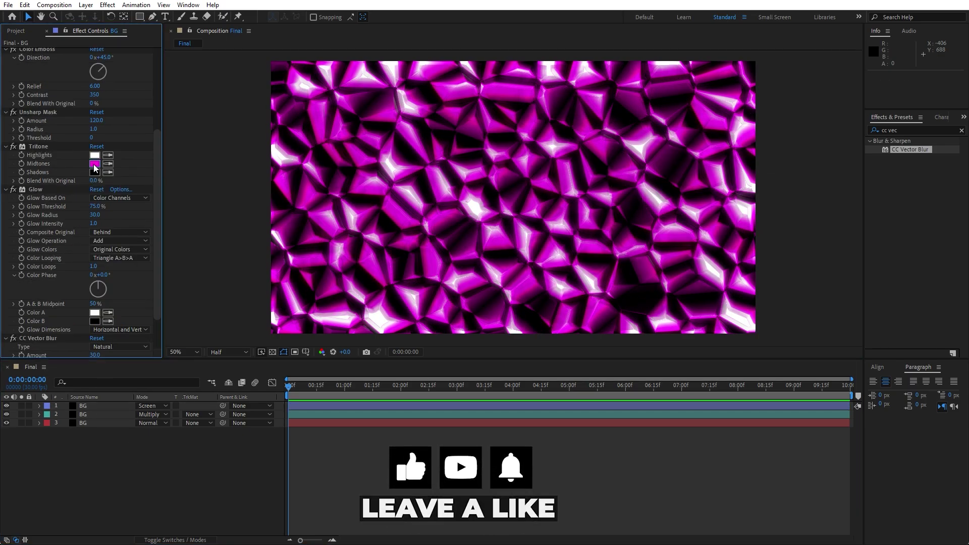
drag(774, 394, 771, 430)
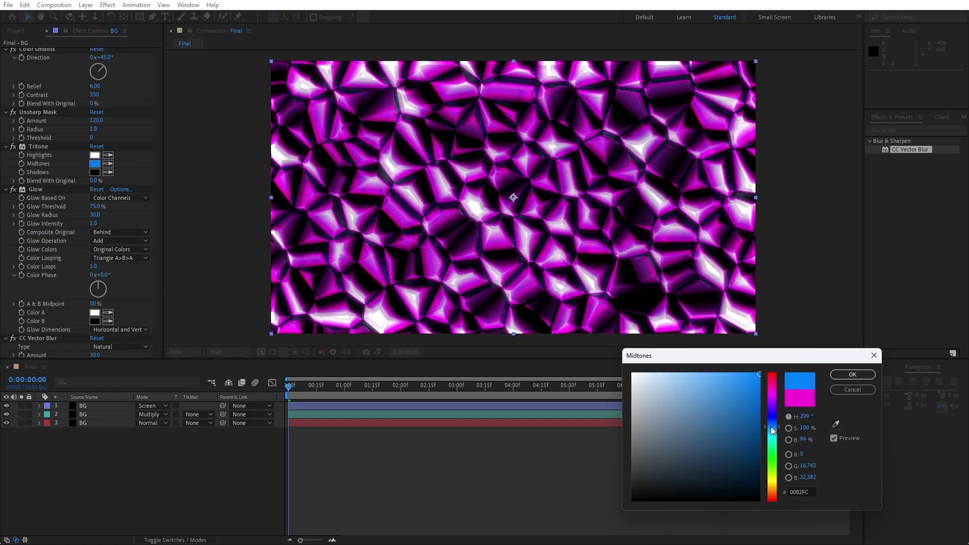
click(852, 374)
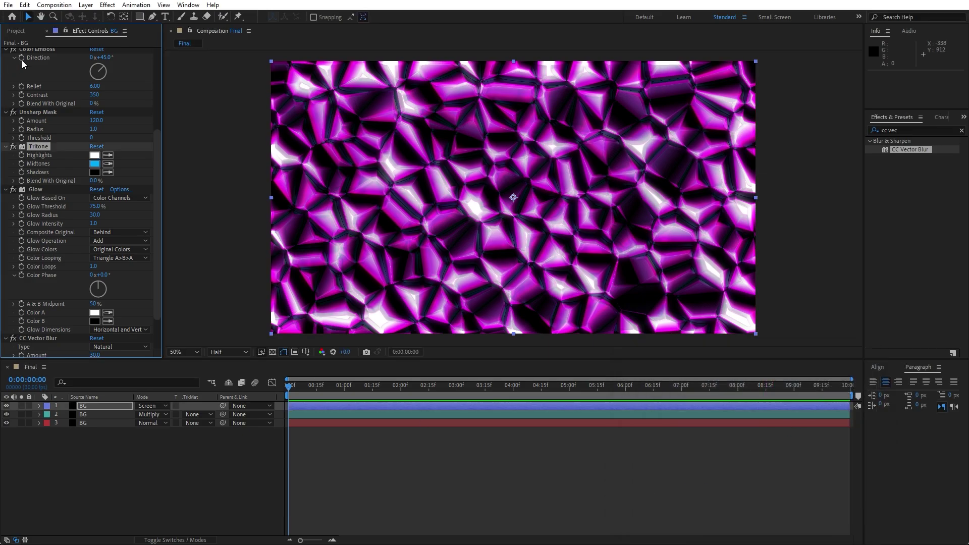
click(46, 31)
right_click(143, 463)
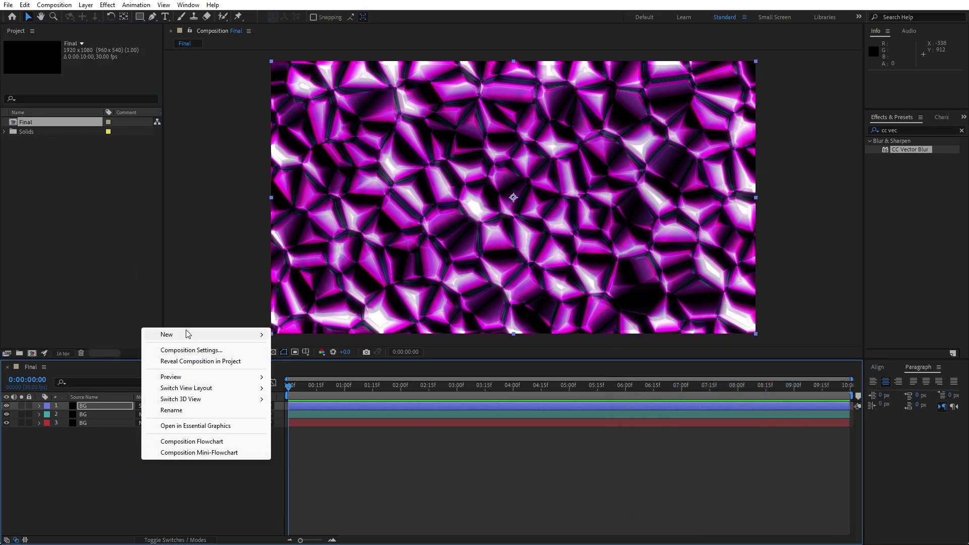
Add a new adjustment layer named Glass.
mouse_move(188, 335)
click(324, 417)
key(Return)
text(Glass)
click(80, 491)
click(84, 408)
Apply CC Glass to the Glass layer with Surface Softness 10.
click(917, 129)
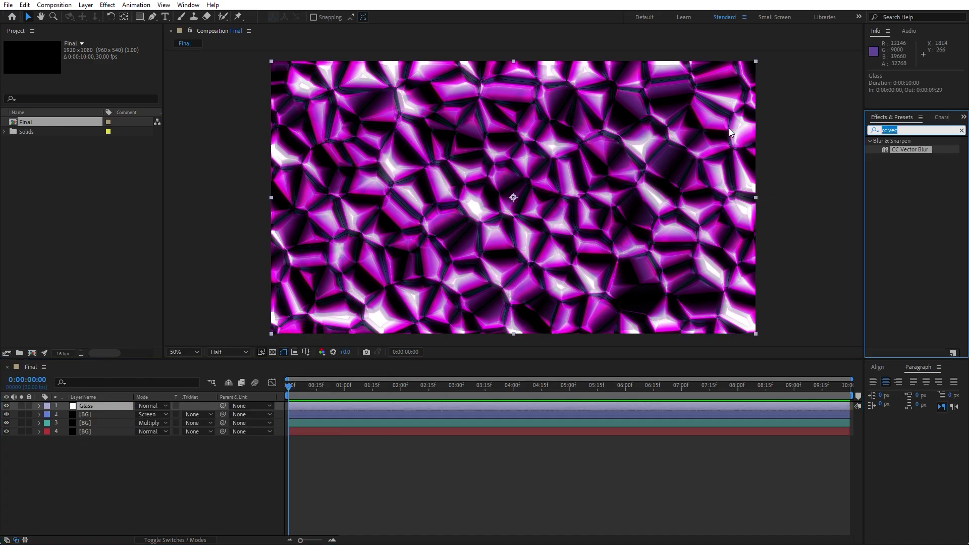
text(cc gla)
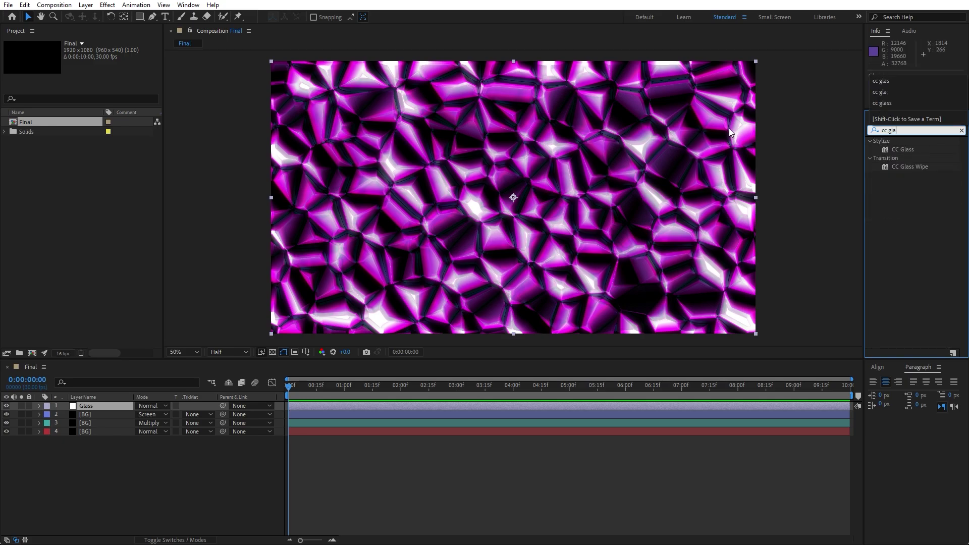
drag(903, 149, 125, 406)
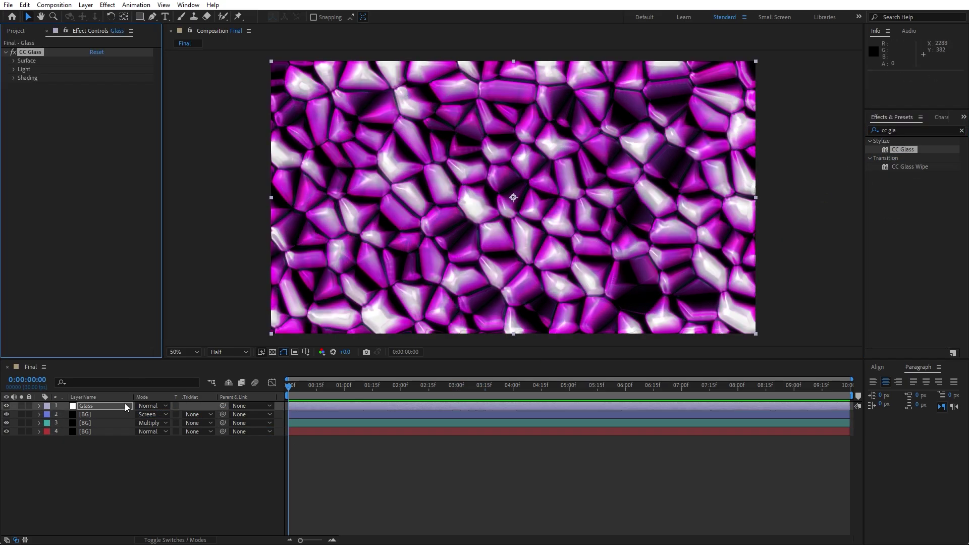
click(14, 61)
click(94, 86)
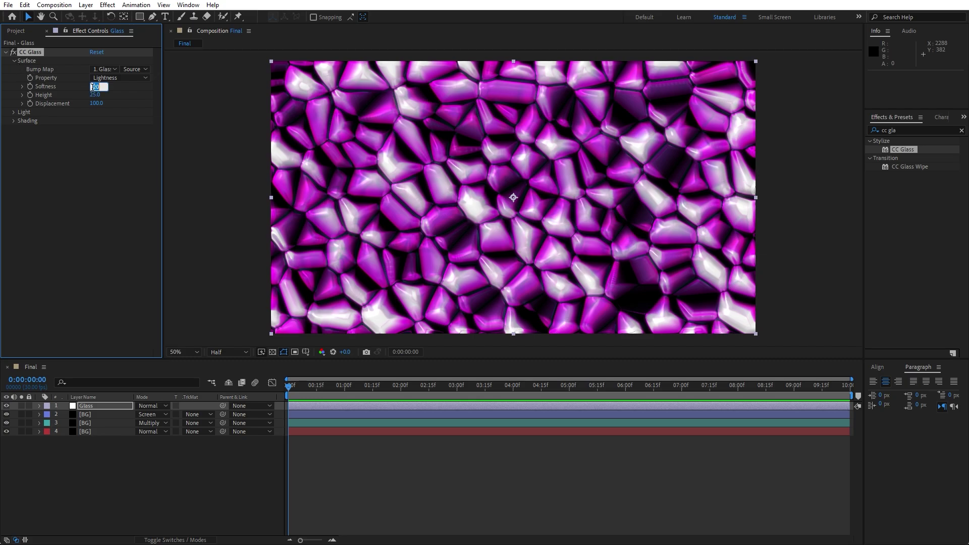
text(10)
key(Return)
Set the CC Glass Height to 20 and Displacement to 30.
click(95, 95)
text(3)
key(BackSpace)
text(20)
key(Tab)
text(30)
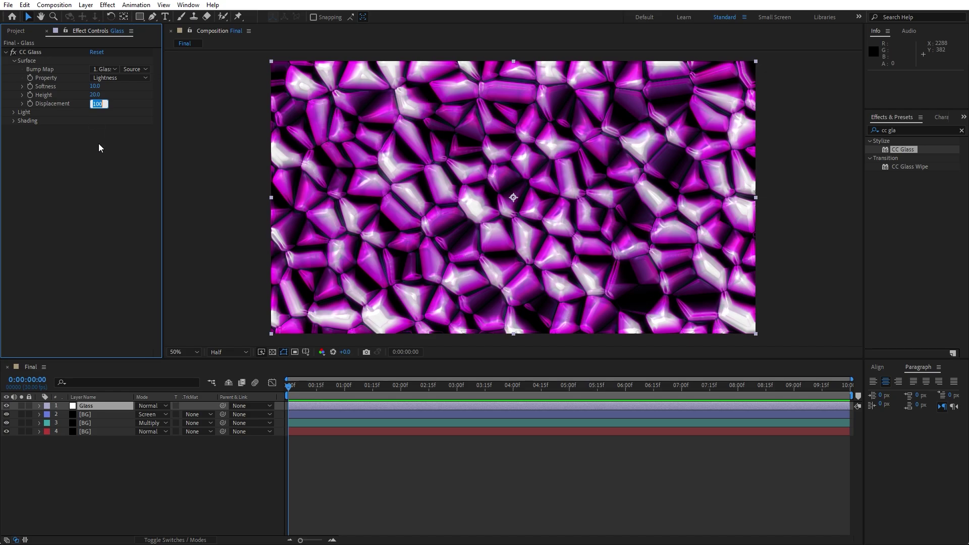
key(Return)
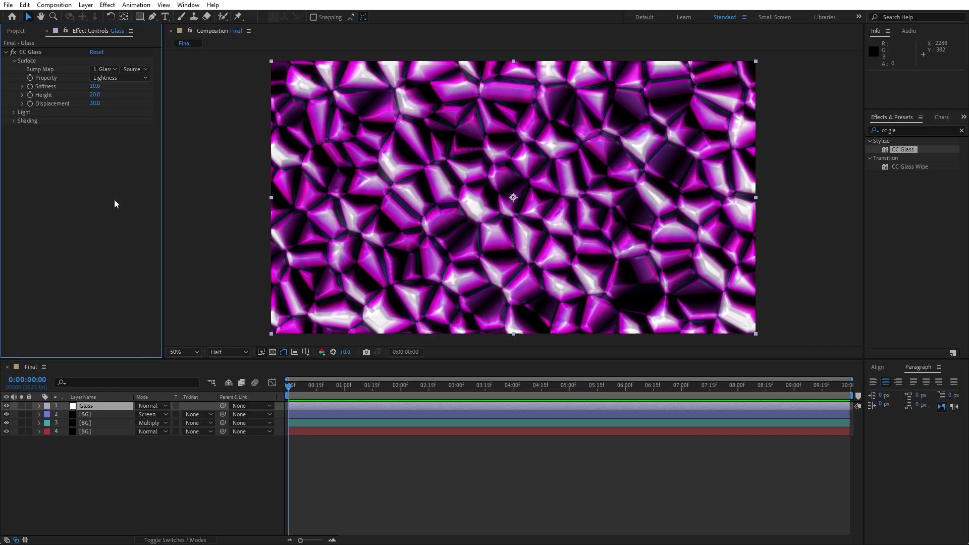
click(100, 459)
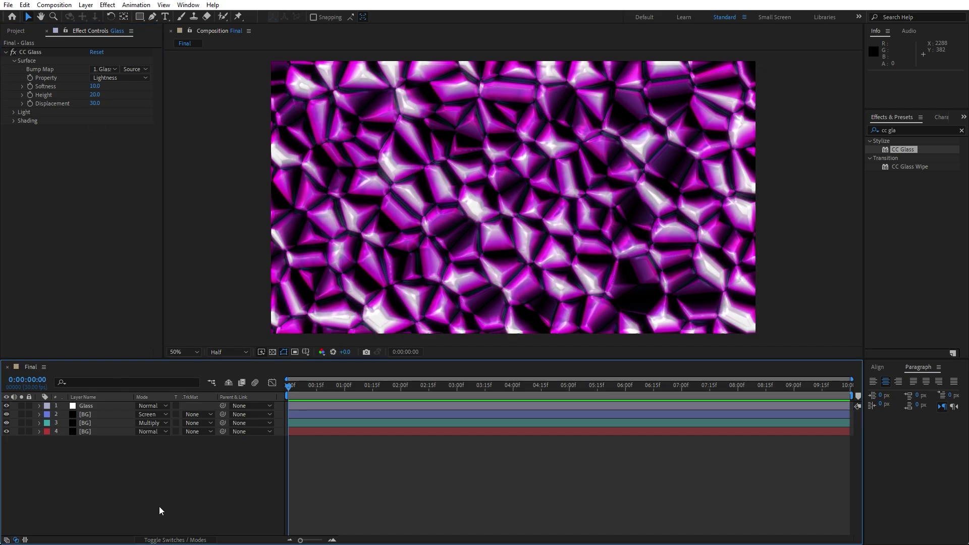
right_click(145, 485)
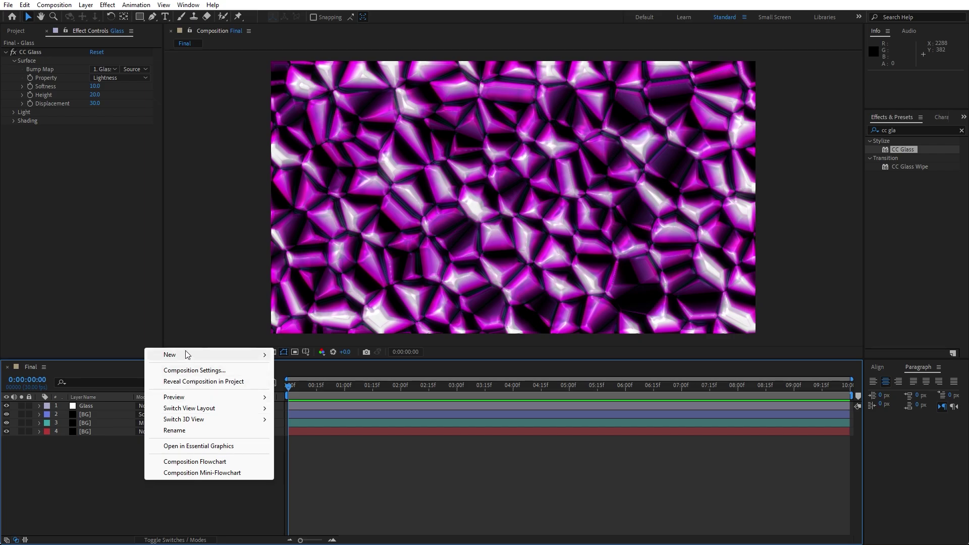
Add a second adjustment layer named Glow.
mouse_move(186, 355)
click(313, 437)
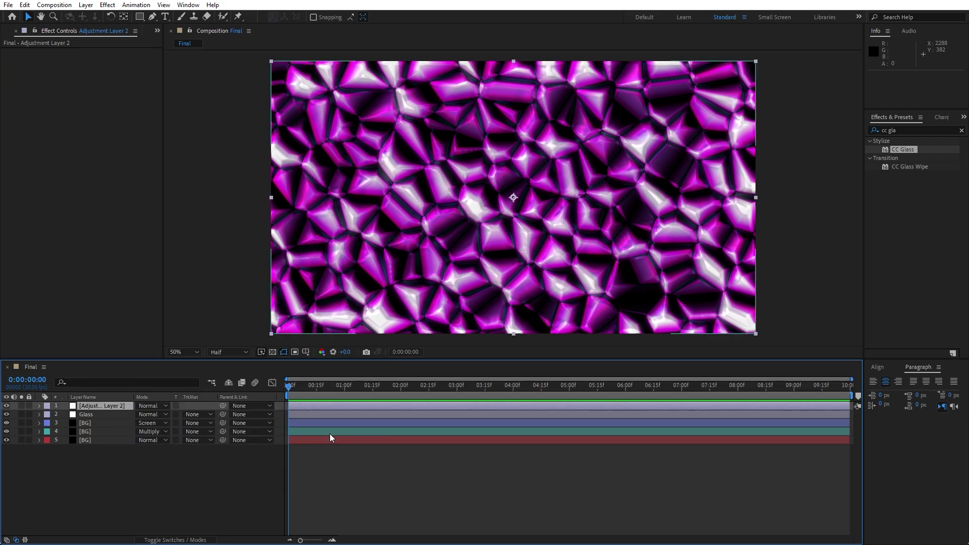
key(Return)
text(Glow)
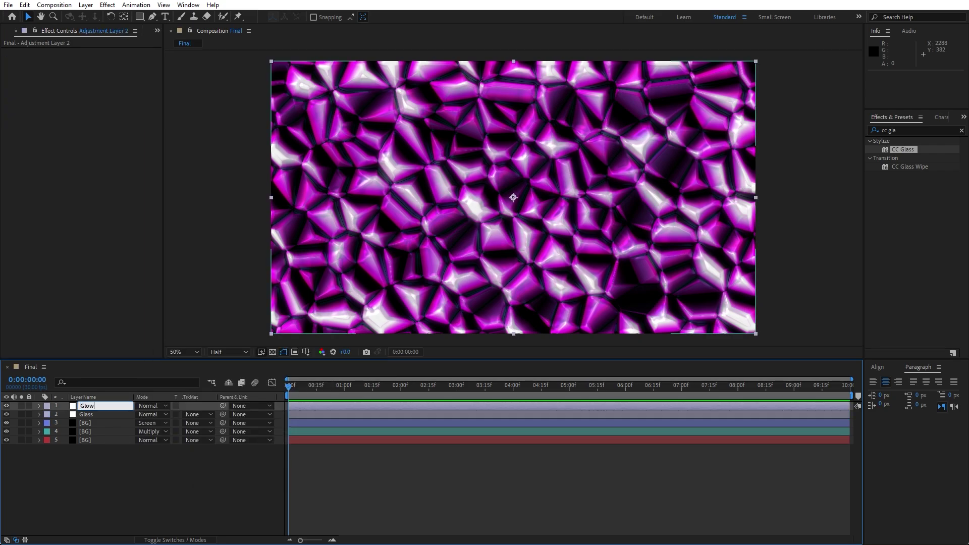
key(Return)
click(97, 403)
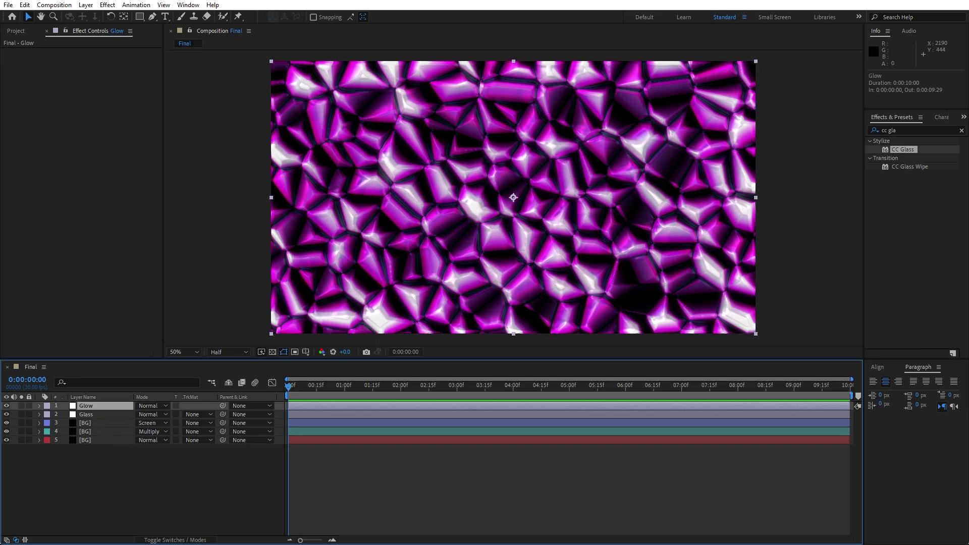
Apply Glow to the Glow layer with Threshold 70% and Radius 200.
triple_click(913, 131)
text(glow)
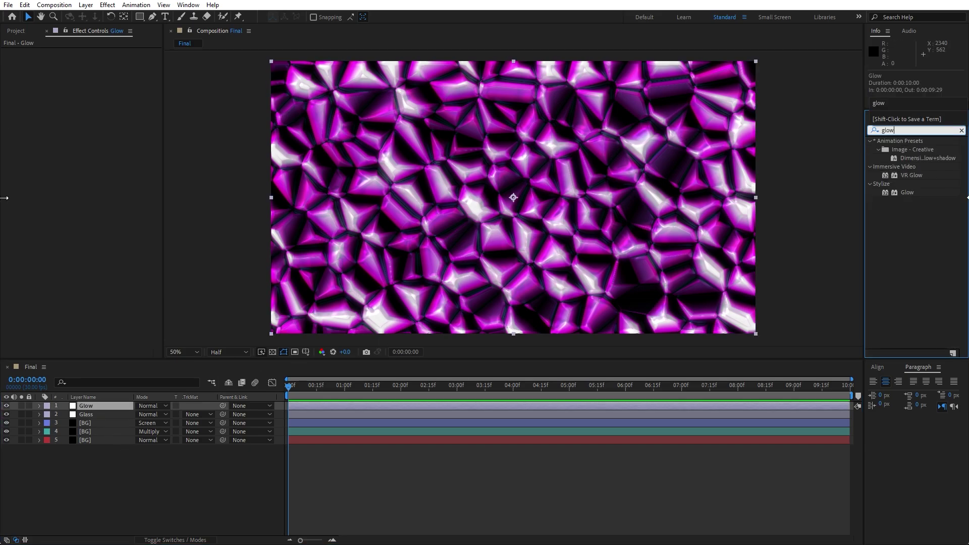
drag(904, 196, 174, 426)
drag(103, 409, 104, 408)
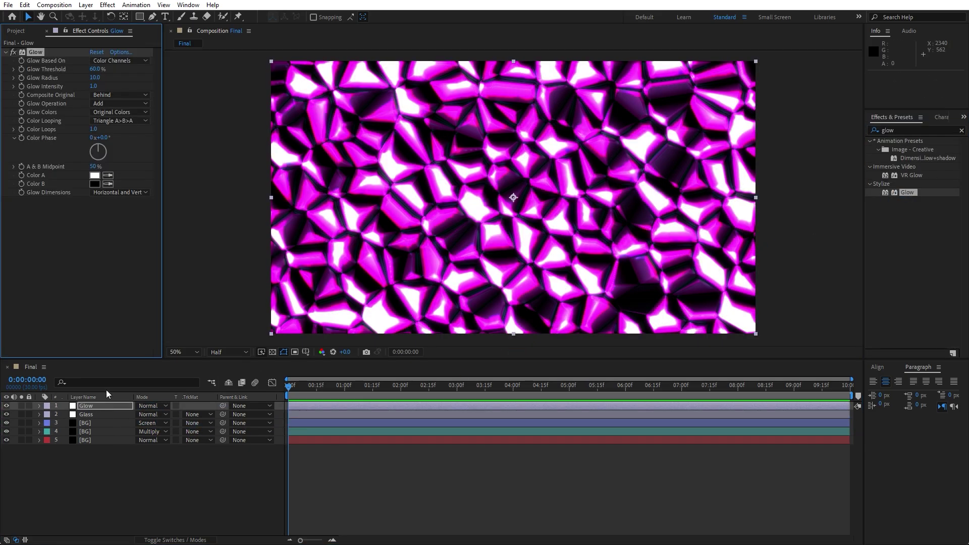
click(95, 69)
text(70)
click(92, 234)
click(95, 77)
text(200)
click(100, 268)
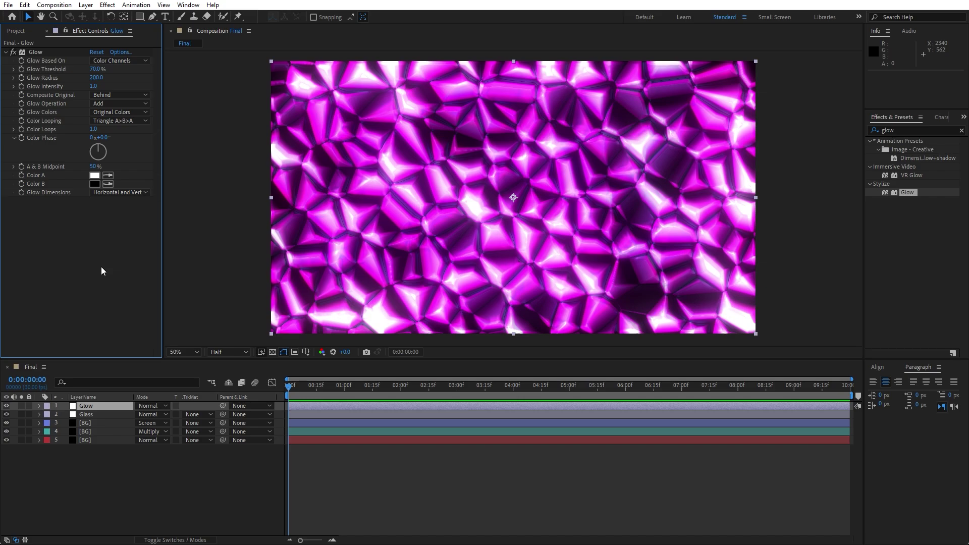
Set Glow Colors to A & B Colors, both magenta FF00CC, and duplicate the Glow.
click(110, 112)
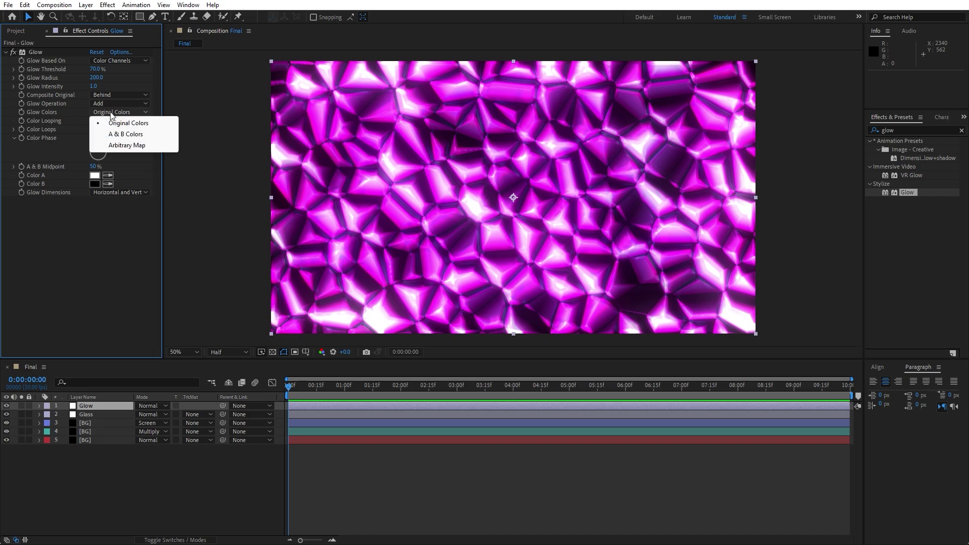
click(126, 134)
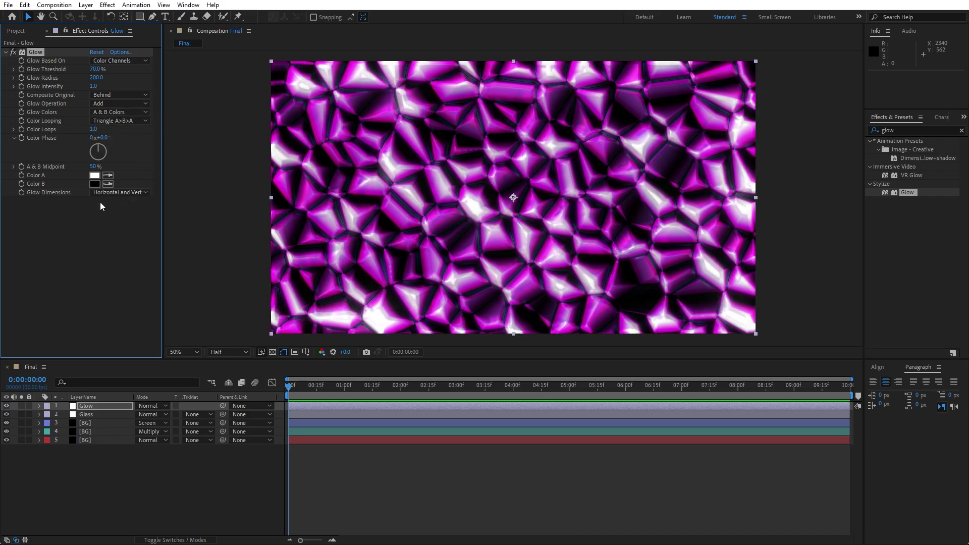
click(98, 177)
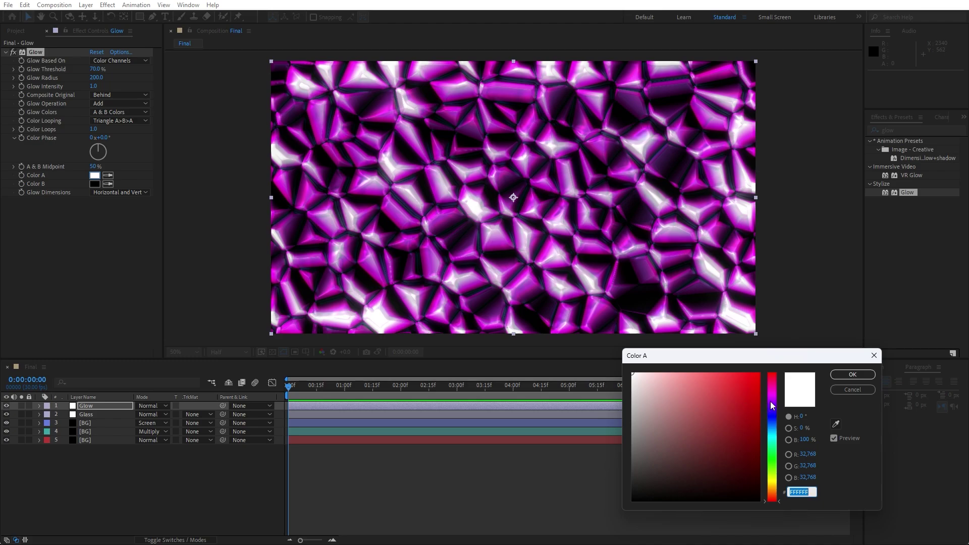
click(773, 399)
drag(772, 399, 772, 391)
click(759, 375)
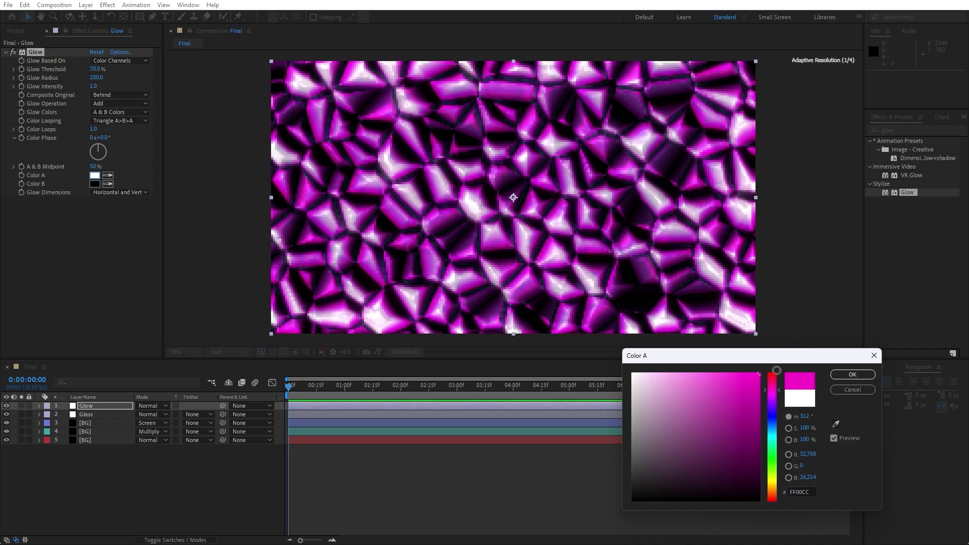
click(846, 379)
click(107, 184)
click(97, 178)
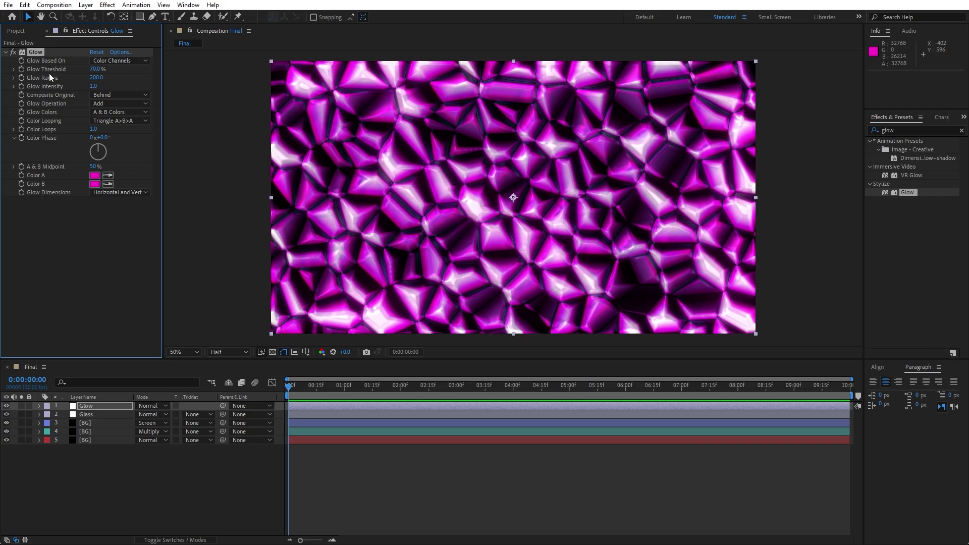
key(ctrl+d)
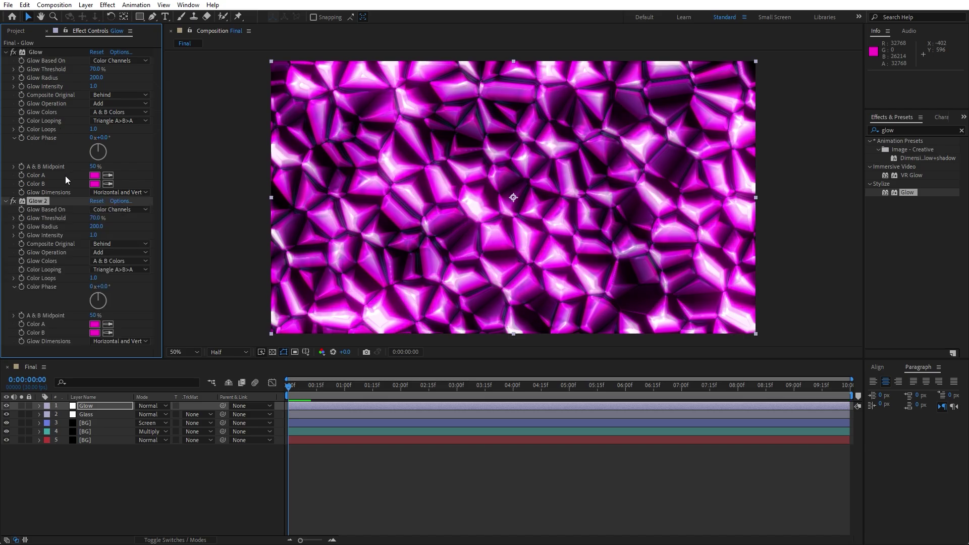
Go to 0:00:02:15 and select the bottom BG layer to show its Cell Pattern effect.
drag(329, 392, 425, 393)
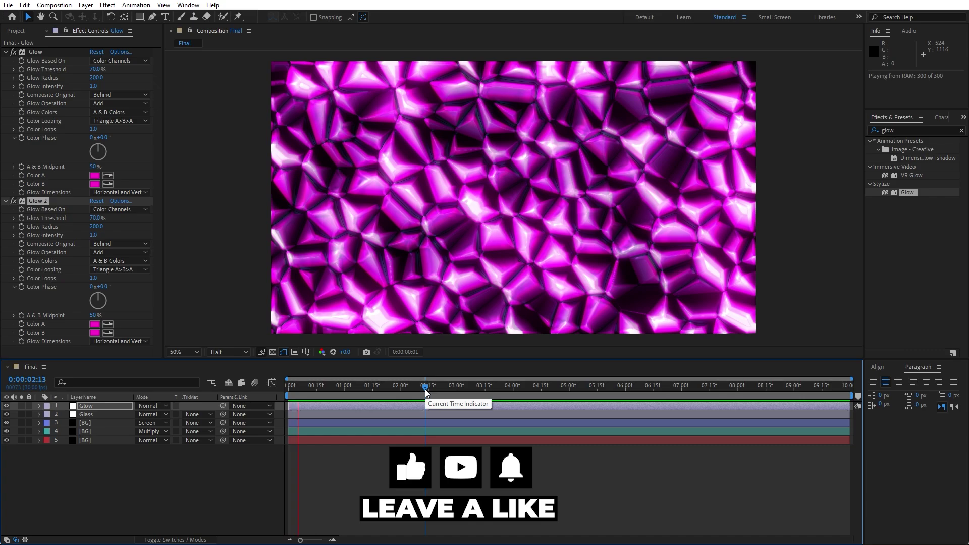
key(Page_Down)
key(Page_Down)
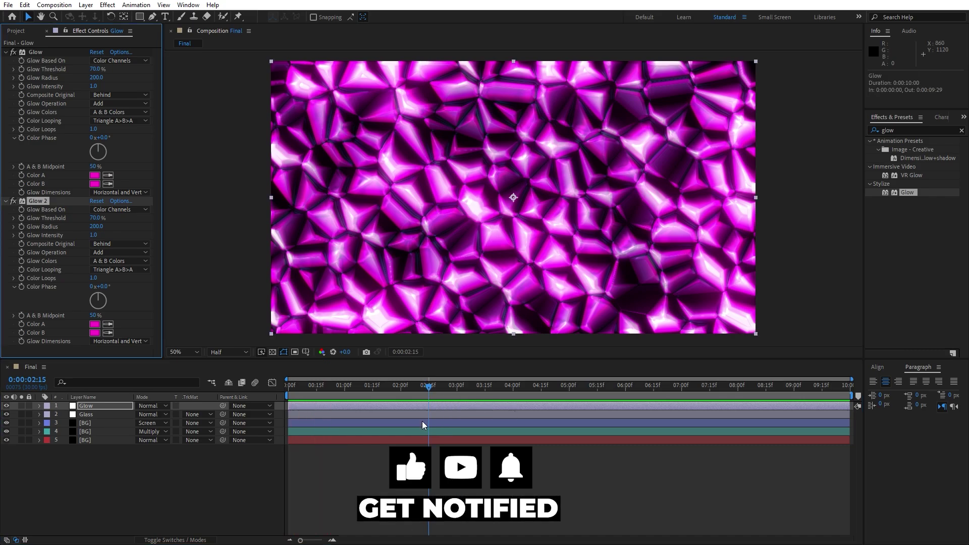
click(86, 441)
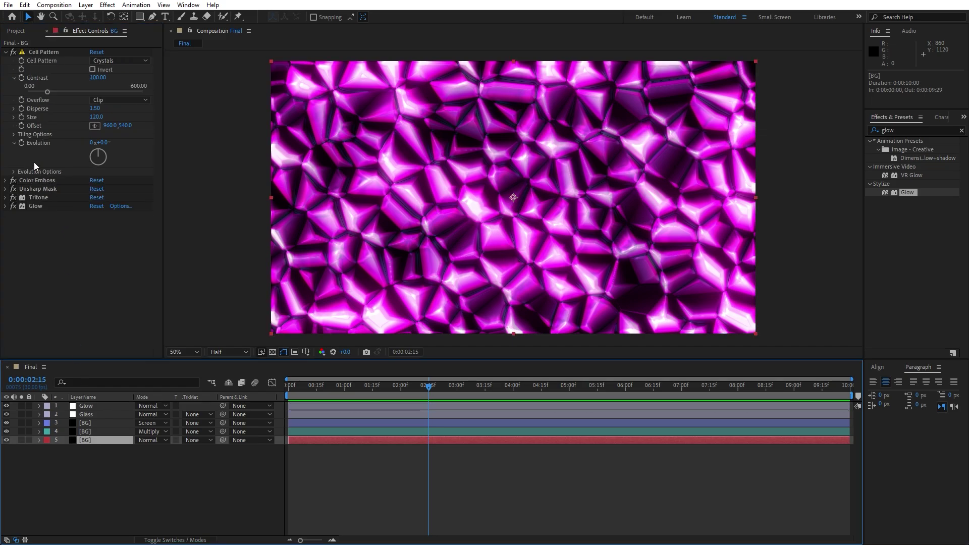
Drive the bottom BG layer's Cell Pattern Evolution with a time*100 expression.
alt+click(22, 142)
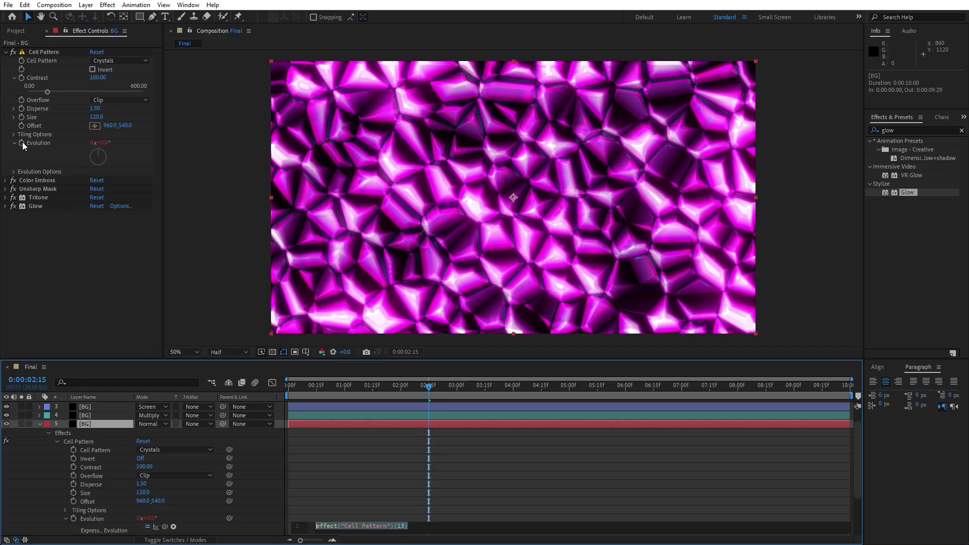
text(time*100)
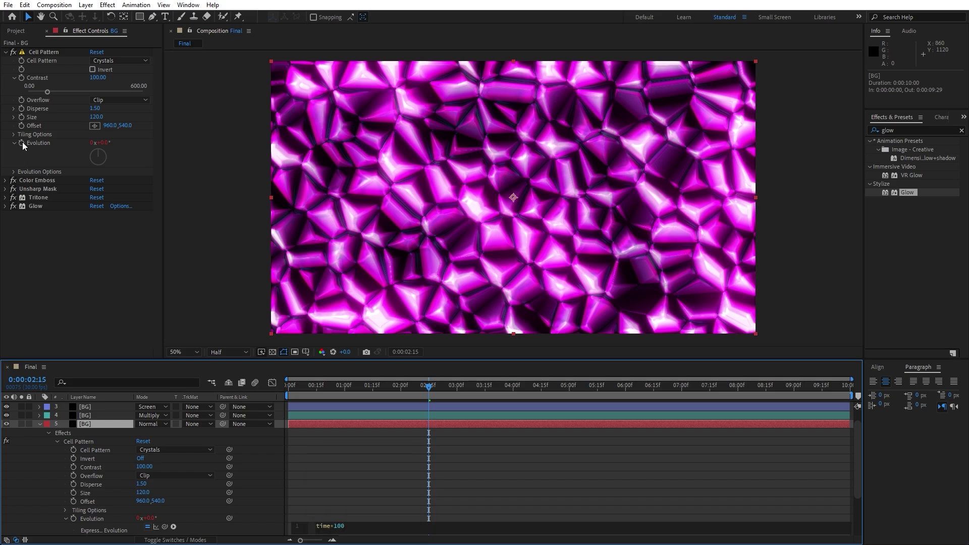
drag(356, 527, 282, 511)
click(40, 424)
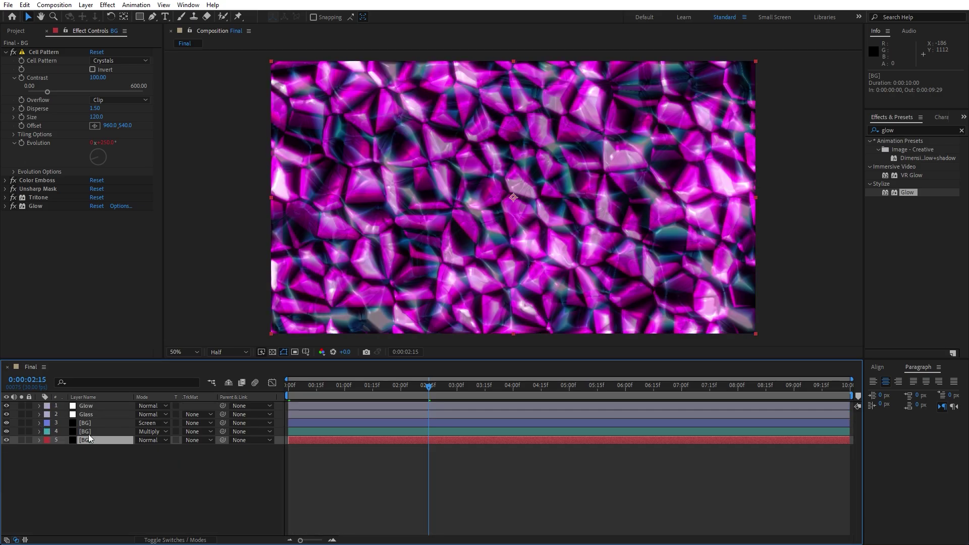
Add the same time*100 Evolution expression to the middle BG layer's Cell Pattern.
click(89, 431)
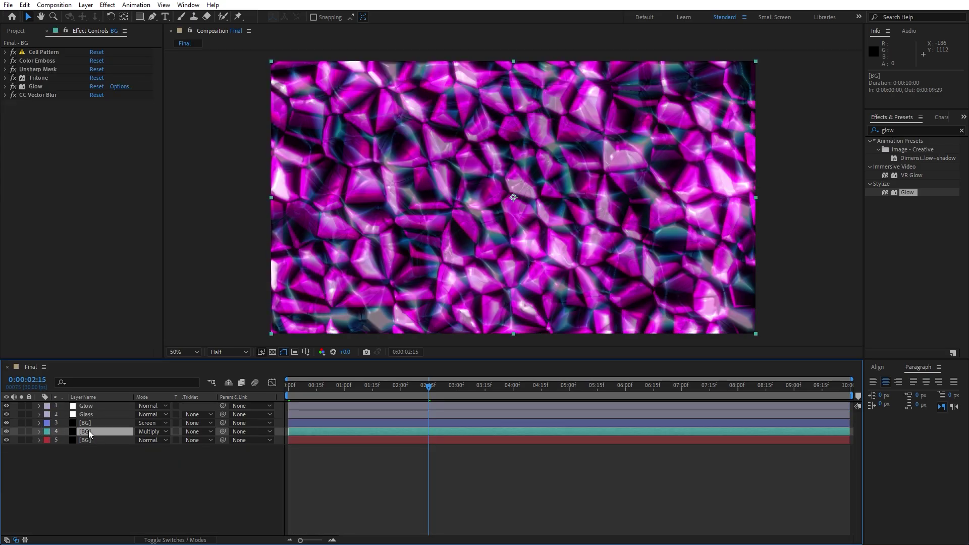
key(F3)
key(F3)
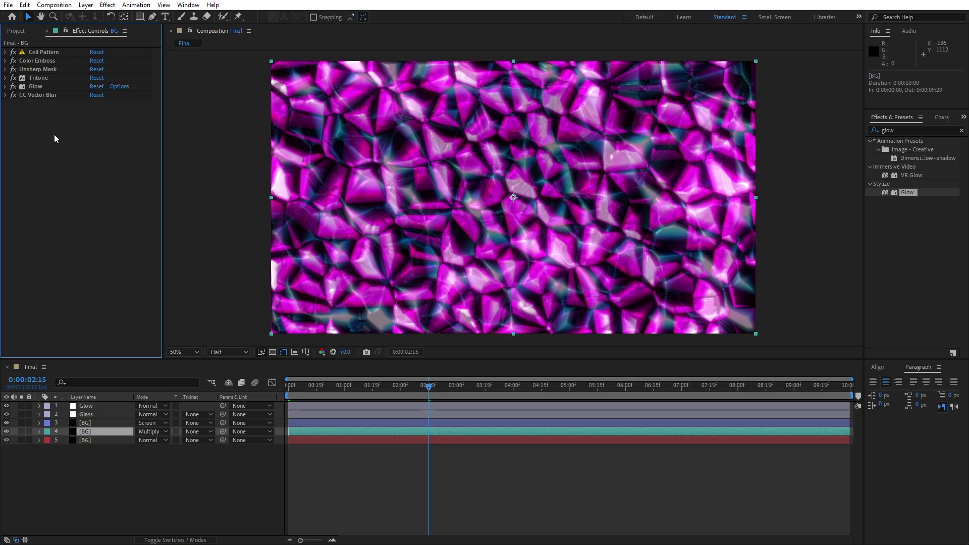
click(6, 52)
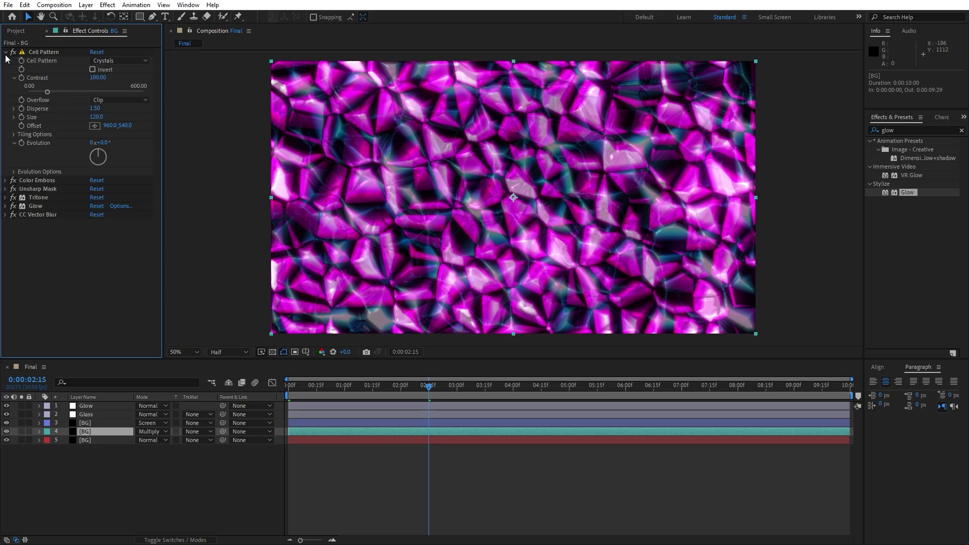
alt+click(21, 144)
text(time*100)
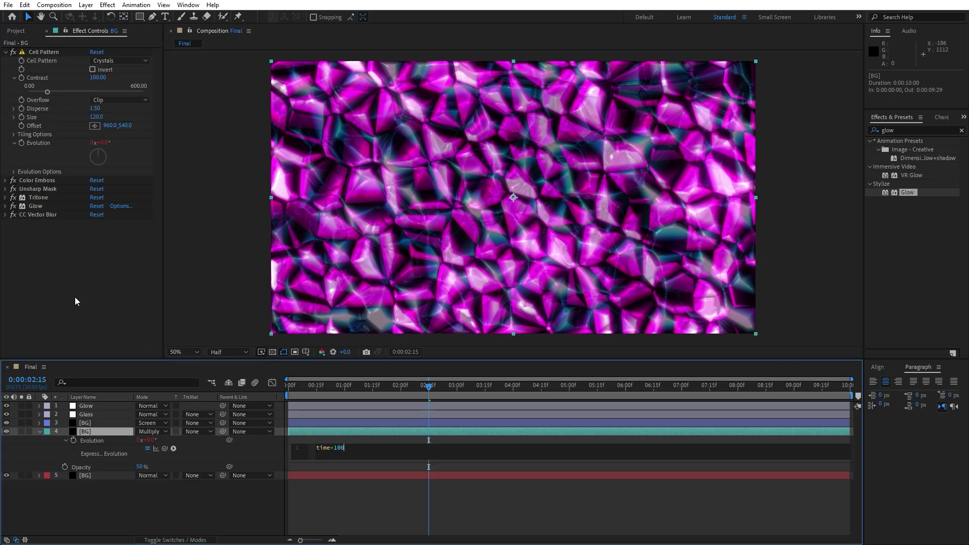
click(40, 431)
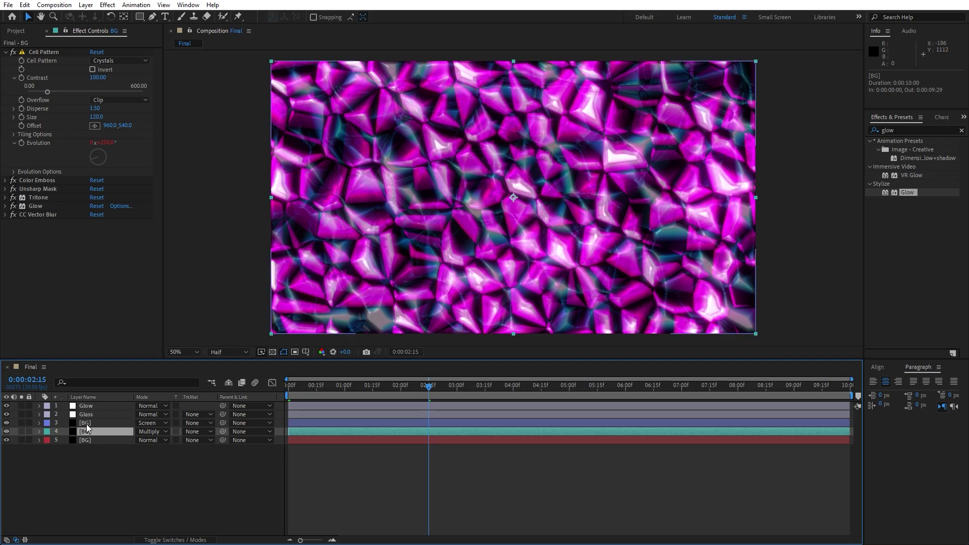
Add the time*100 Evolution expression to the top BG layer's Cell Pattern.
click(86, 424)
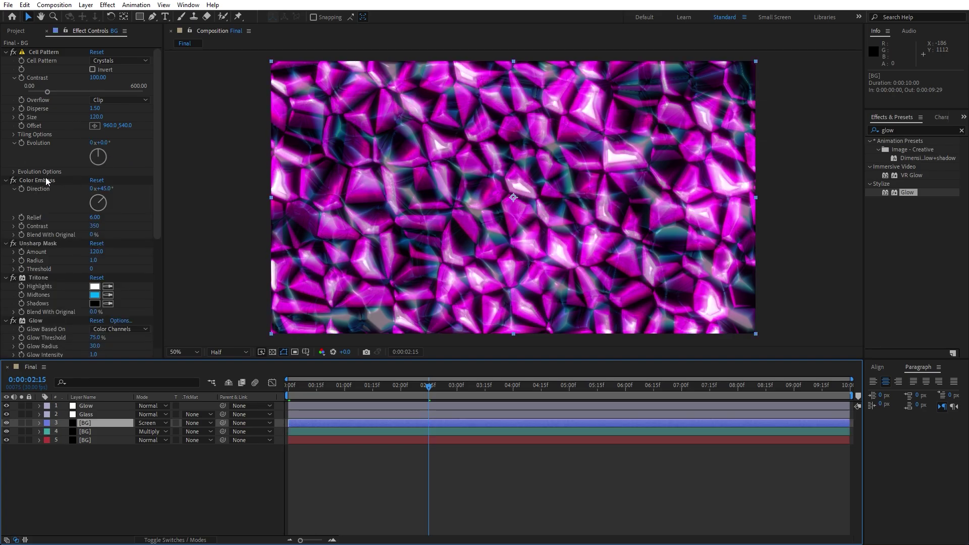
alt+click(21, 143)
text(time*100)
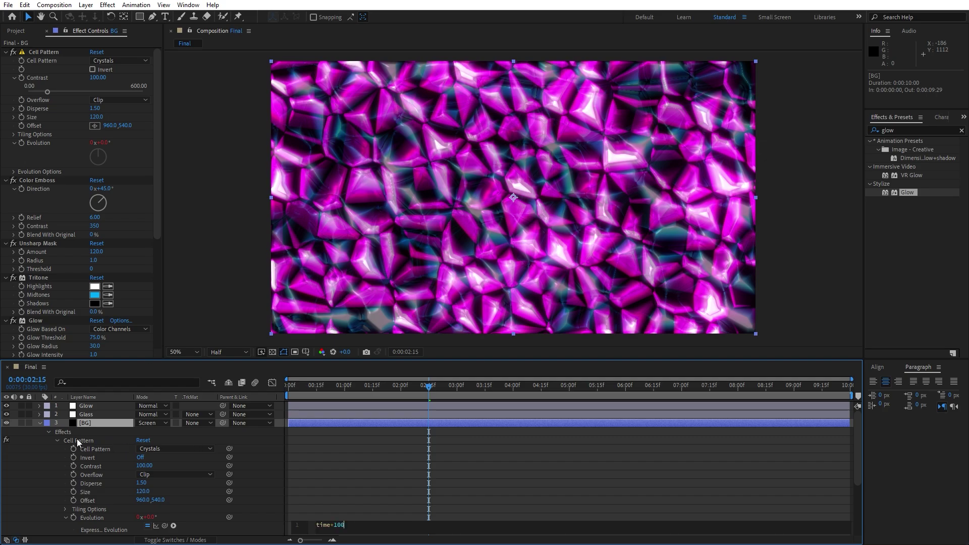
click(41, 423)
Deselect all layers and preview the animated crystals, then stop near the start.
click(120, 498)
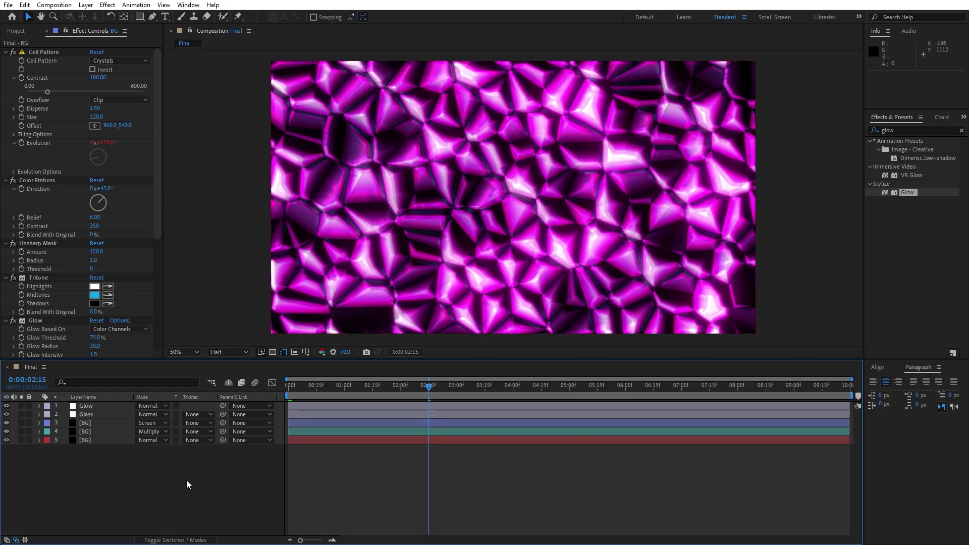
key(space)
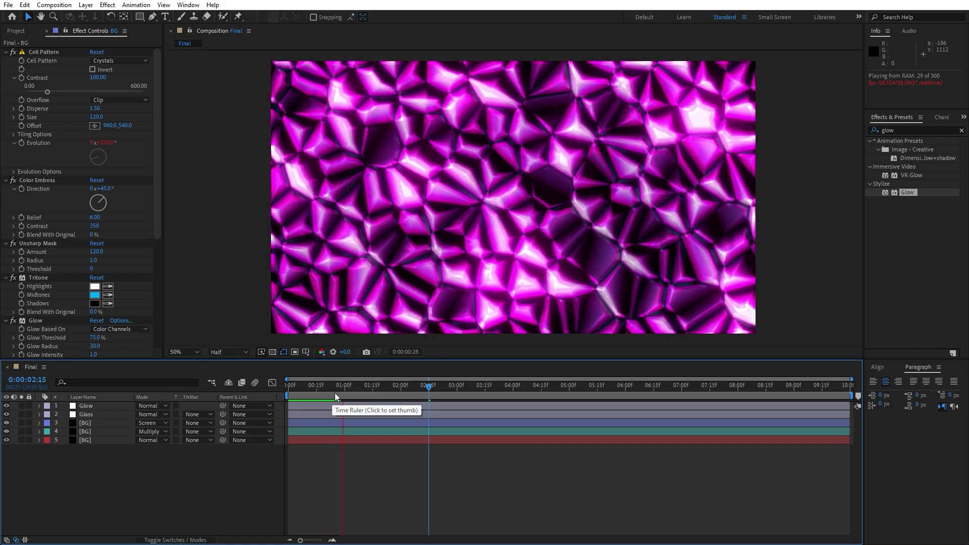
click(302, 388)
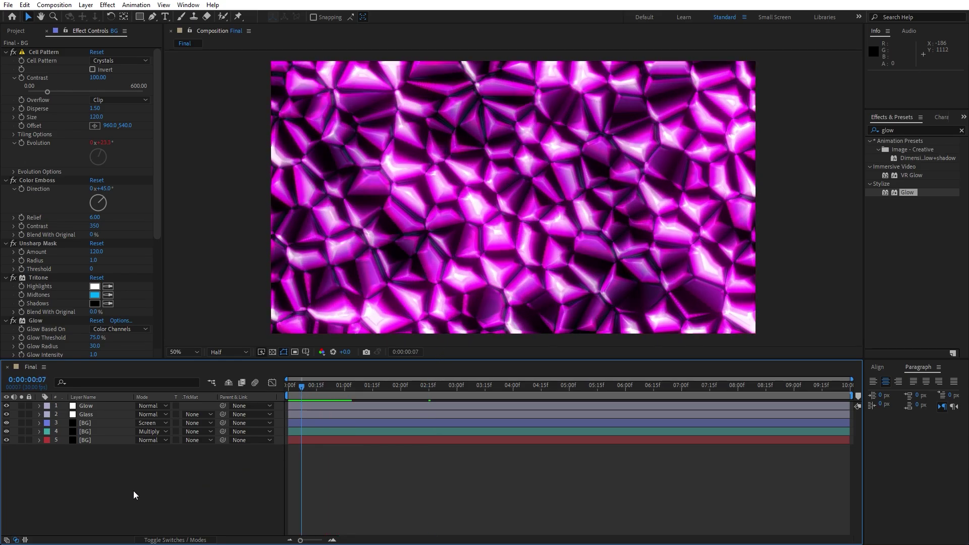
Create a new adjustment layer at the top named 'Color Balance'.
right_click(147, 483)
mouse_move(167, 358)
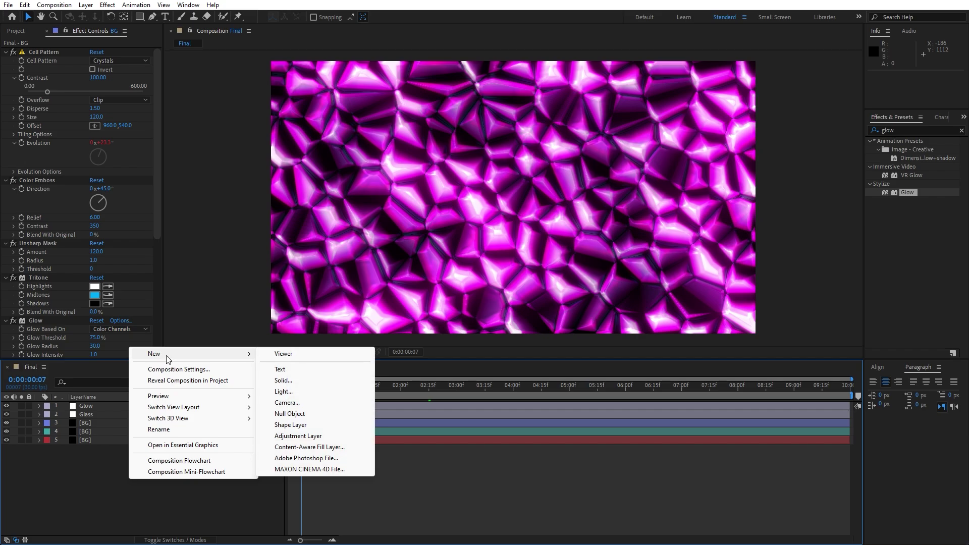
click(317, 436)
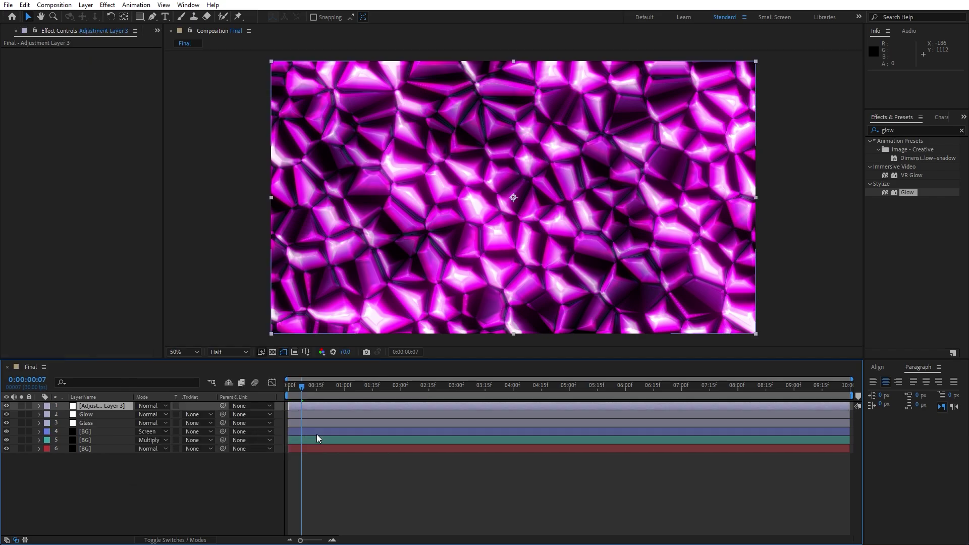
key(Return)
text(Color Balance)
click(214, 501)
click(98, 405)
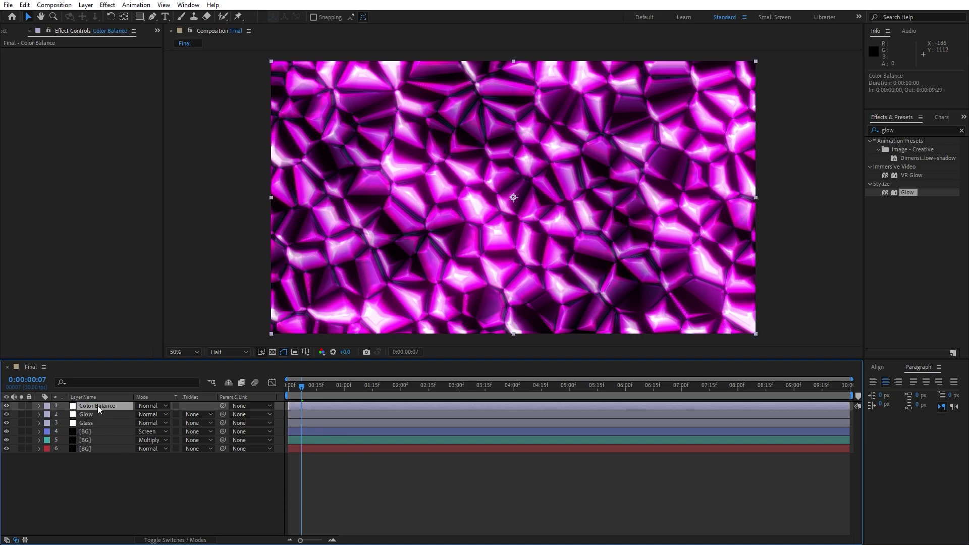
Apply Color Balance with Shadow Red 100, Green -62, Blue 92 and Highlight Blue 42.
click(902, 128)
text(color bal)
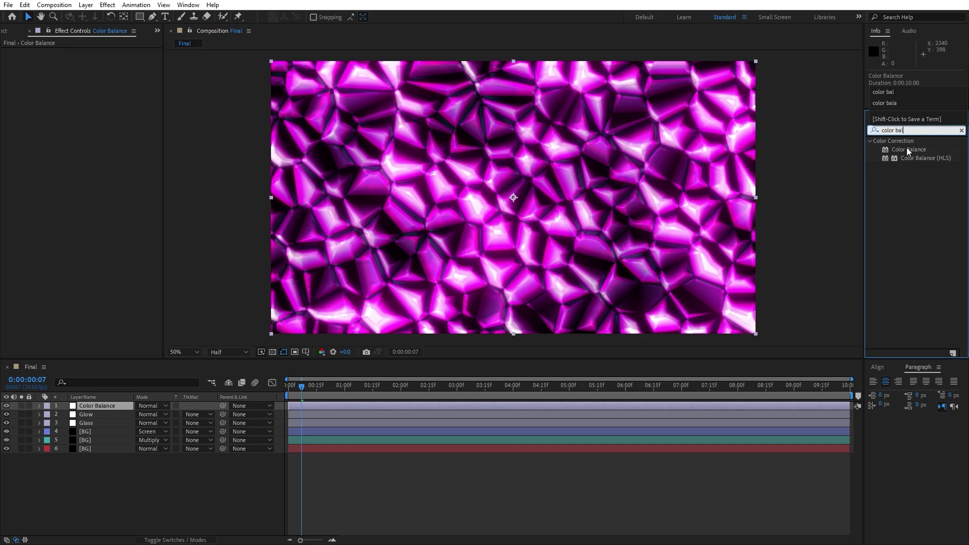
drag(906, 149, 110, 408)
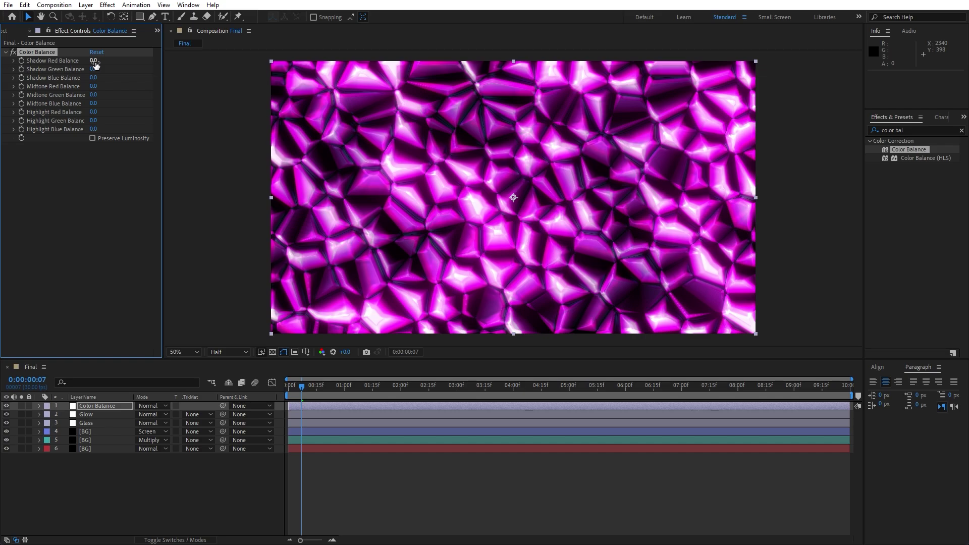
drag(94, 61, 120, 78)
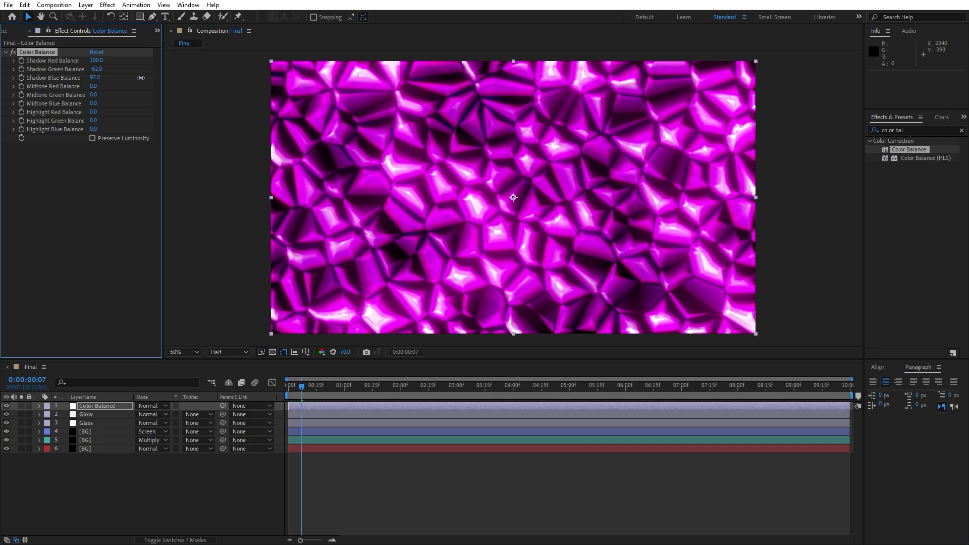
drag(93, 131, 117, 133)
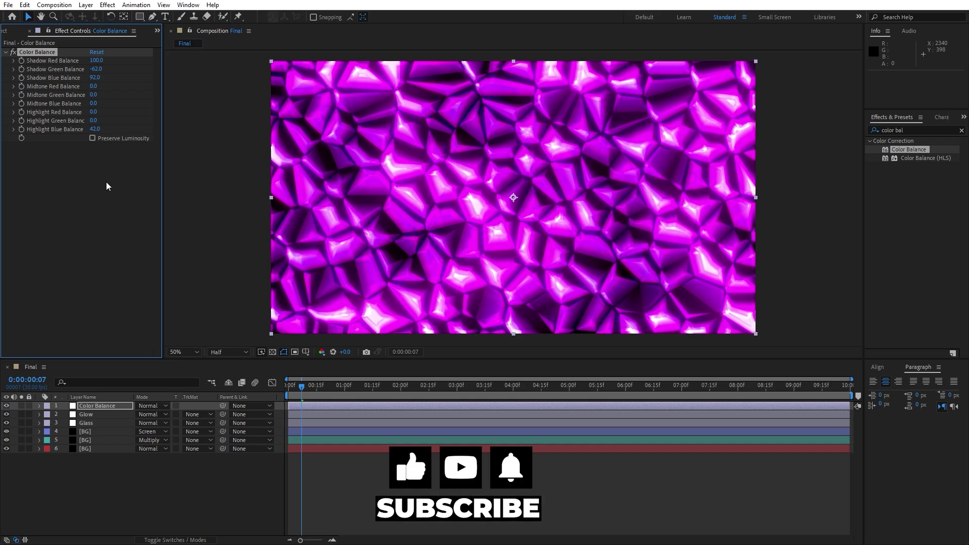
click(29, 31)
drag(127, 492, 43, 389)
Pre-compose all six layers into a new composition named 'BG 01', moving all attributes.
right_click(95, 432)
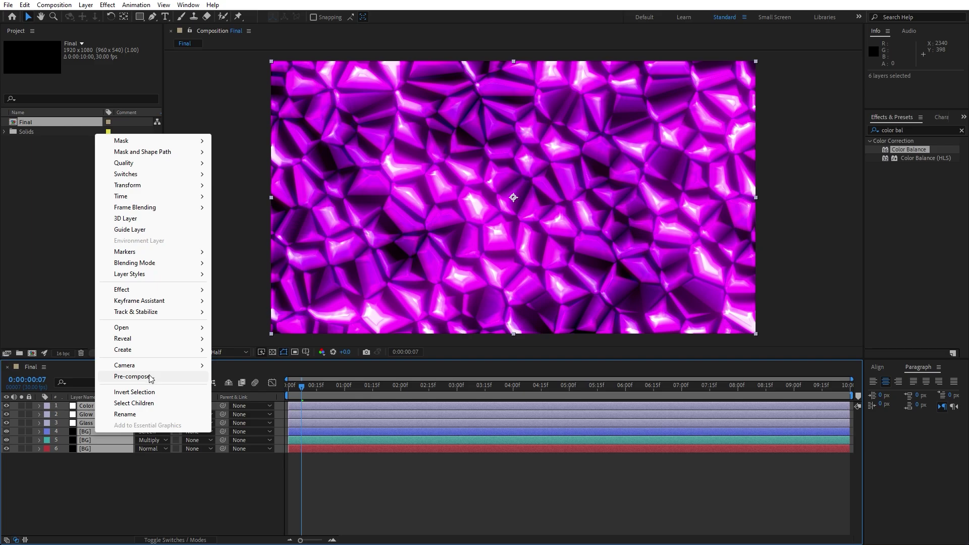
click(132, 377)
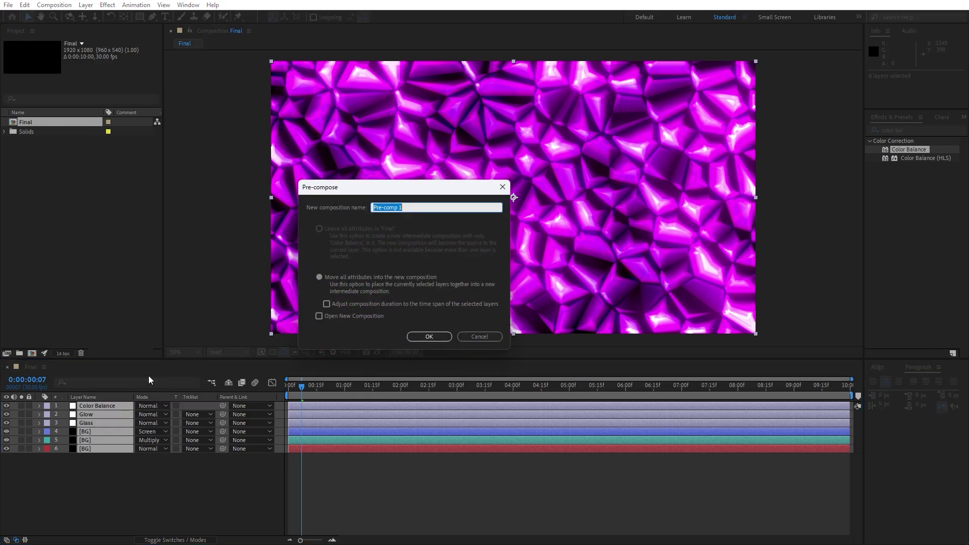
text(BG 01)
click(433, 336)
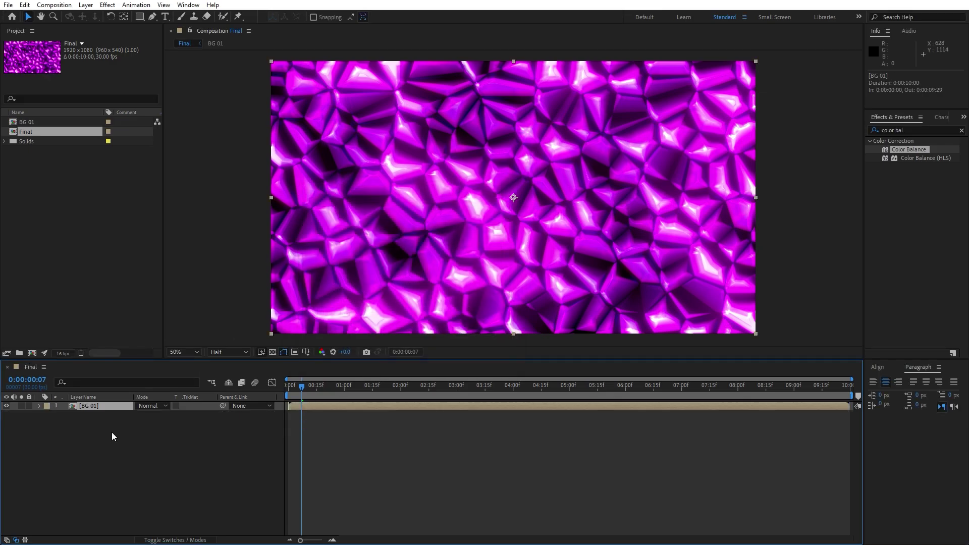
Duplicate BG 01 and apply Find Edges then Tritone to the top copy.
key(ctrl+d)
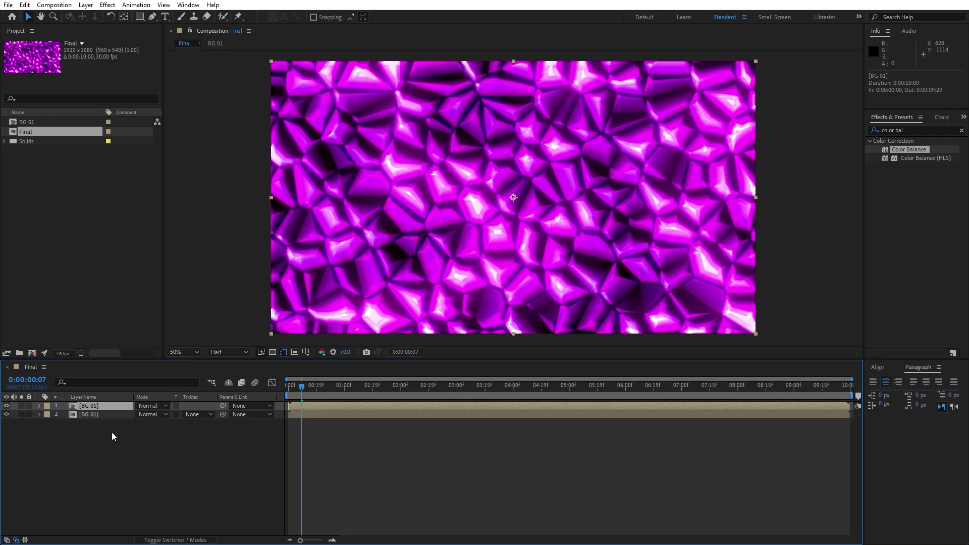
click(916, 130)
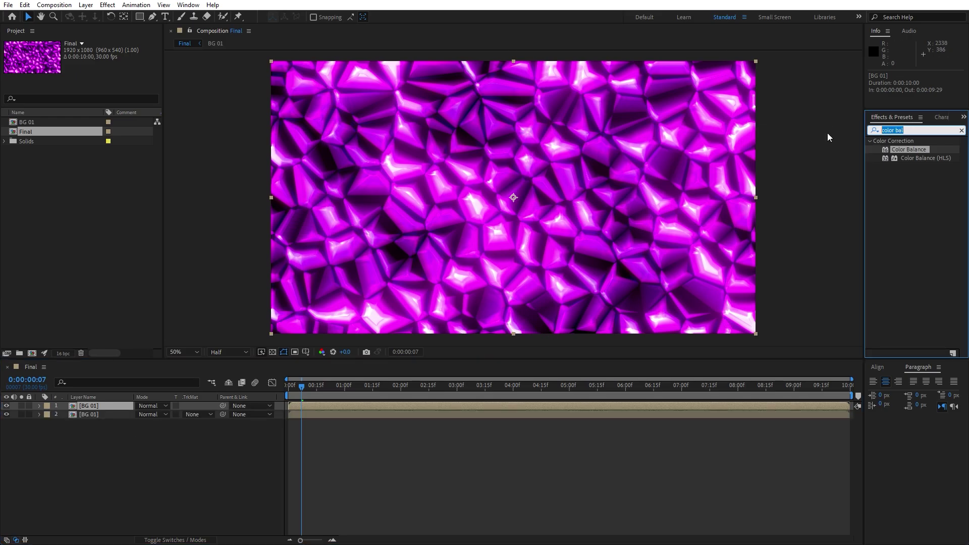
text(find)
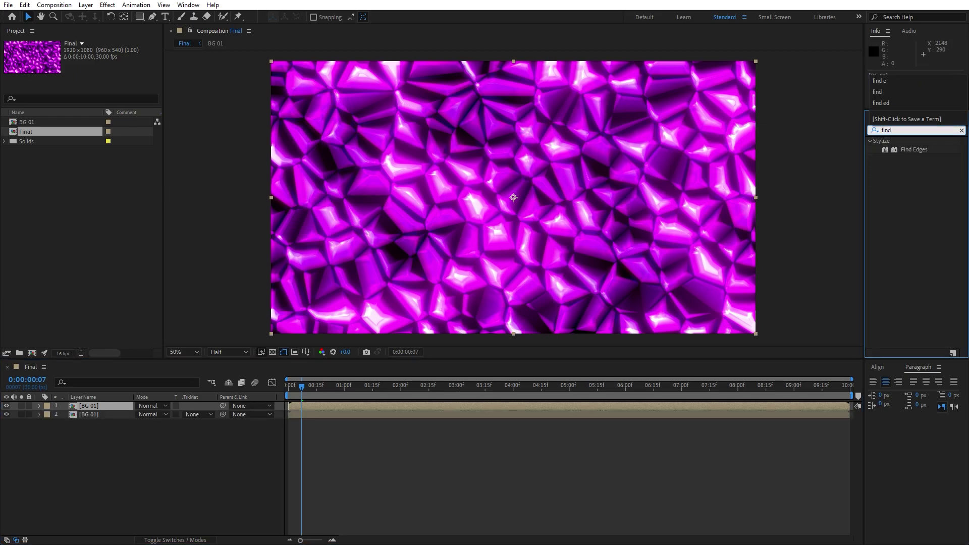
drag(904, 153, 85, 407)
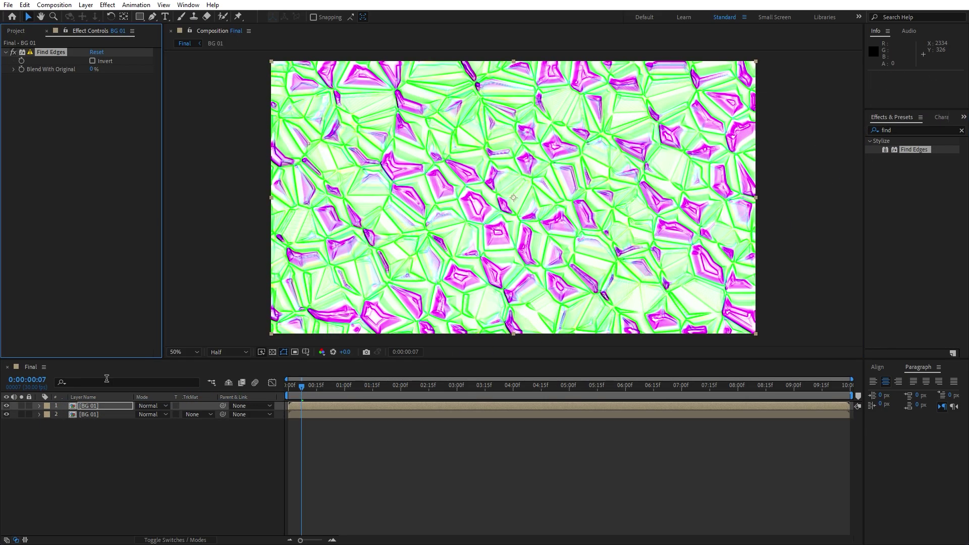
click(901, 130)
text(trito)
drag(910, 149, 86, 183)
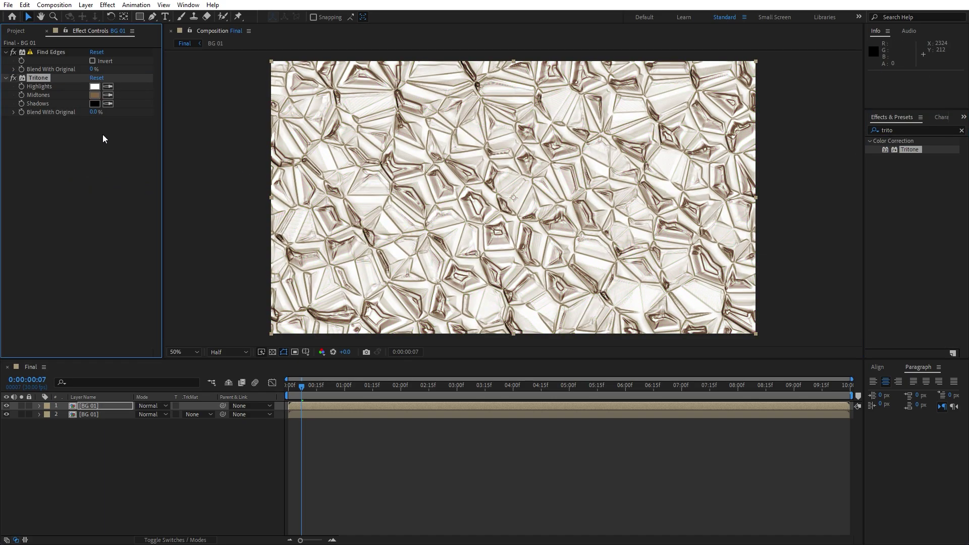
Set Tritone highlights and midtones to blue 0096FF and invert Find Edges.
click(94, 87)
click(771, 428)
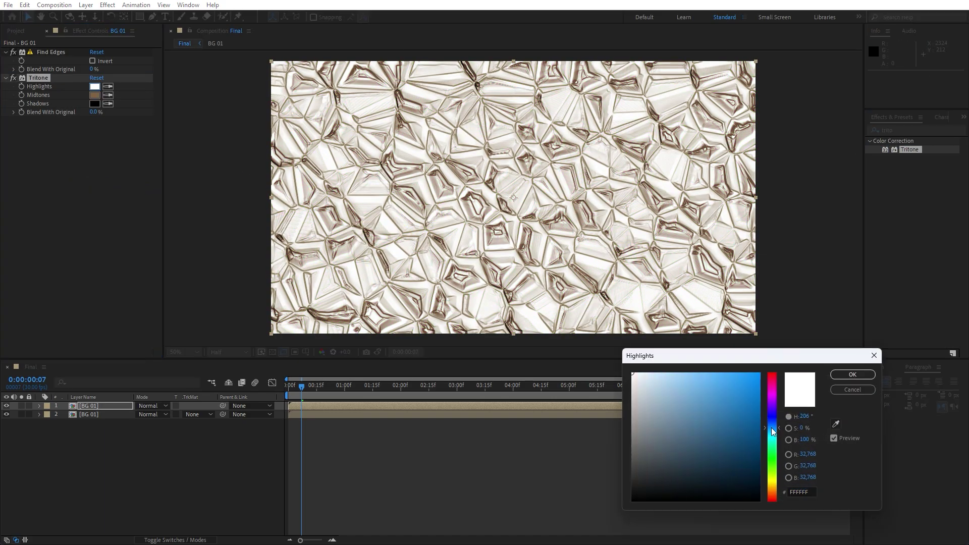
click(759, 374)
click(844, 375)
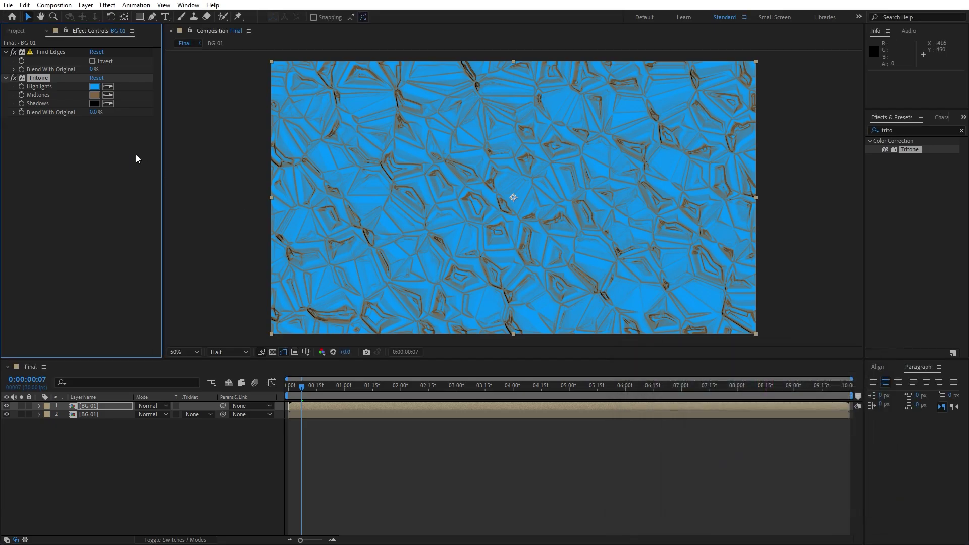
click(108, 95)
click(96, 85)
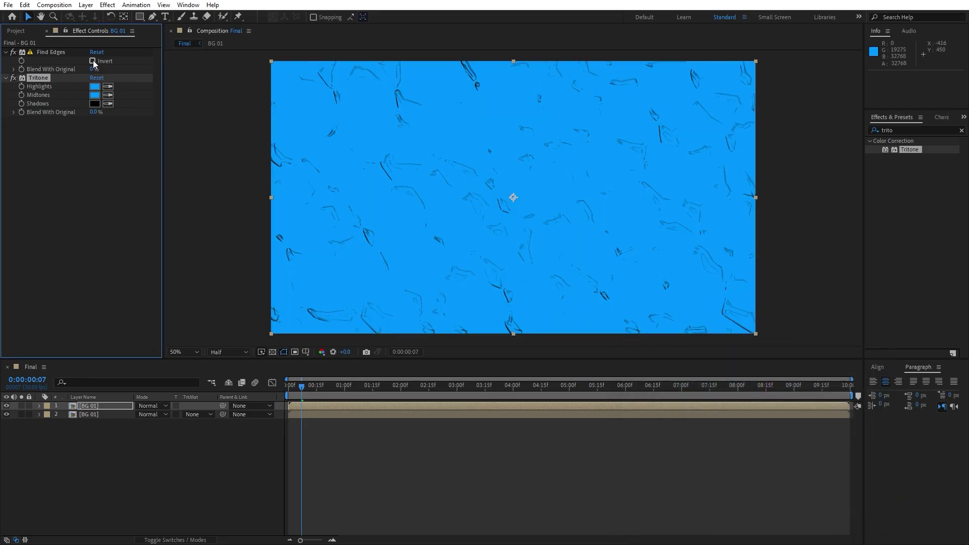
click(93, 61)
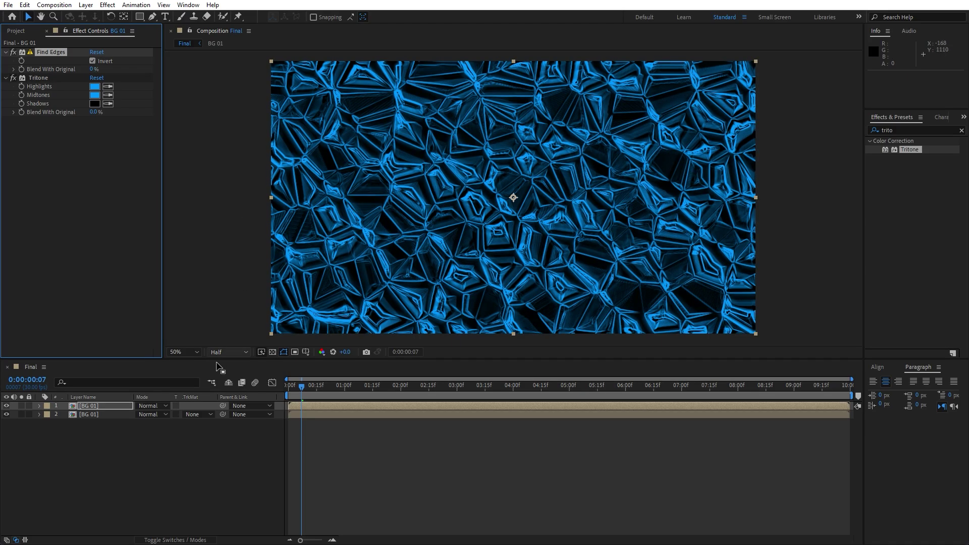
click(154, 407)
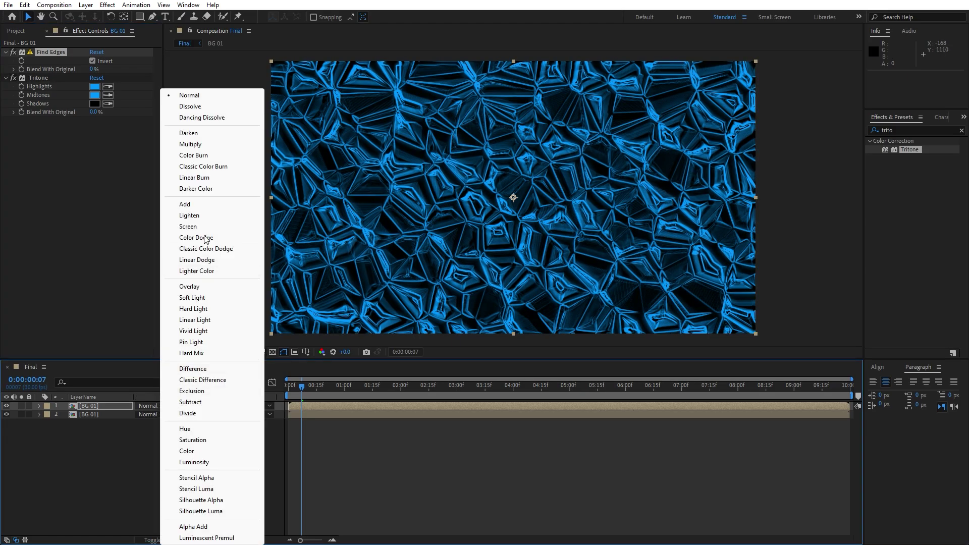
Blend the top edge layer in Add mode at 20% opacity and compare with it hidden.
click(179, 208)
key(t)
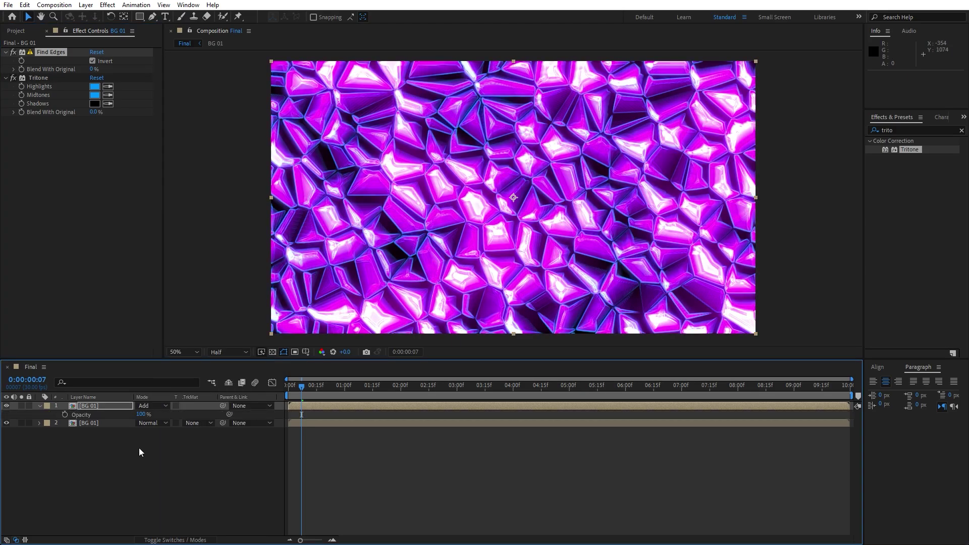
click(143, 415)
text(20)
key(Return)
drag(298, 389, 362, 396)
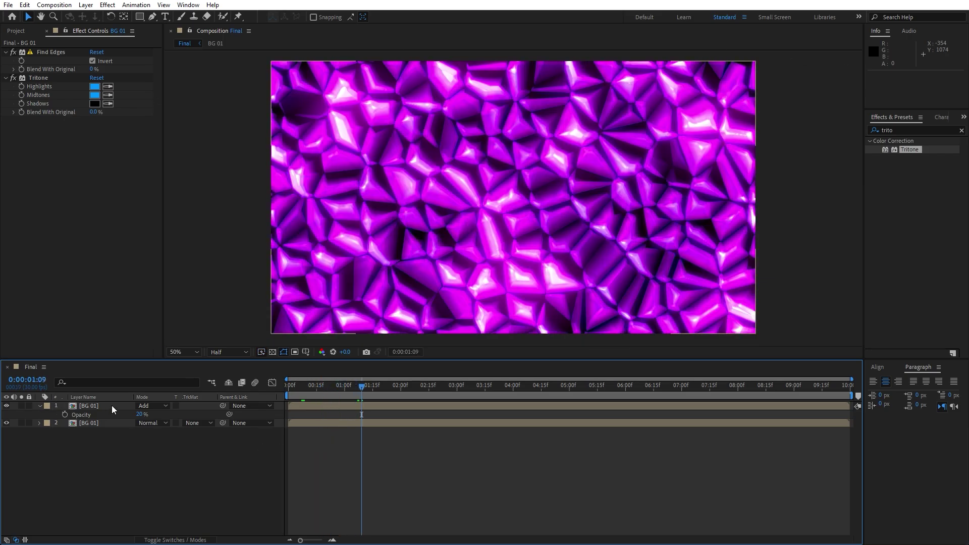
click(7, 406)
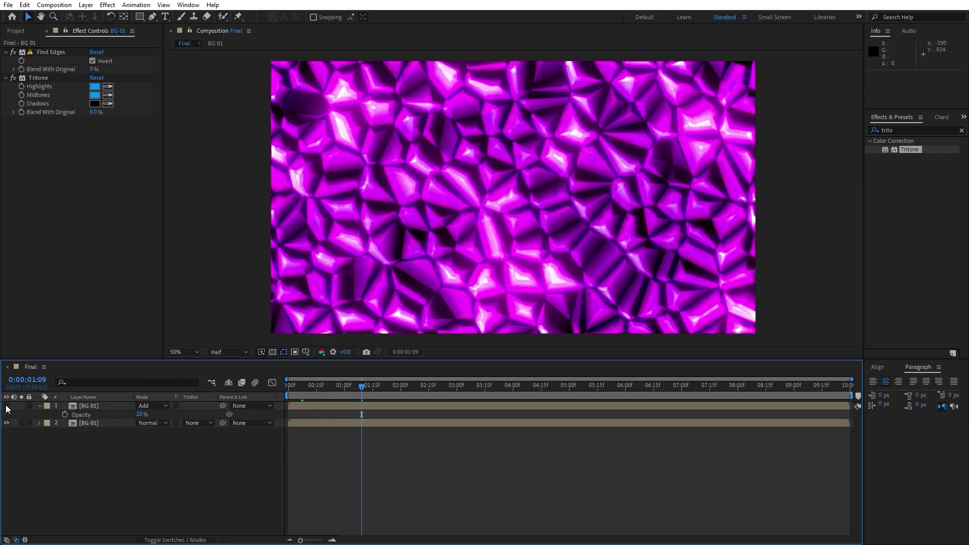
click(6, 406)
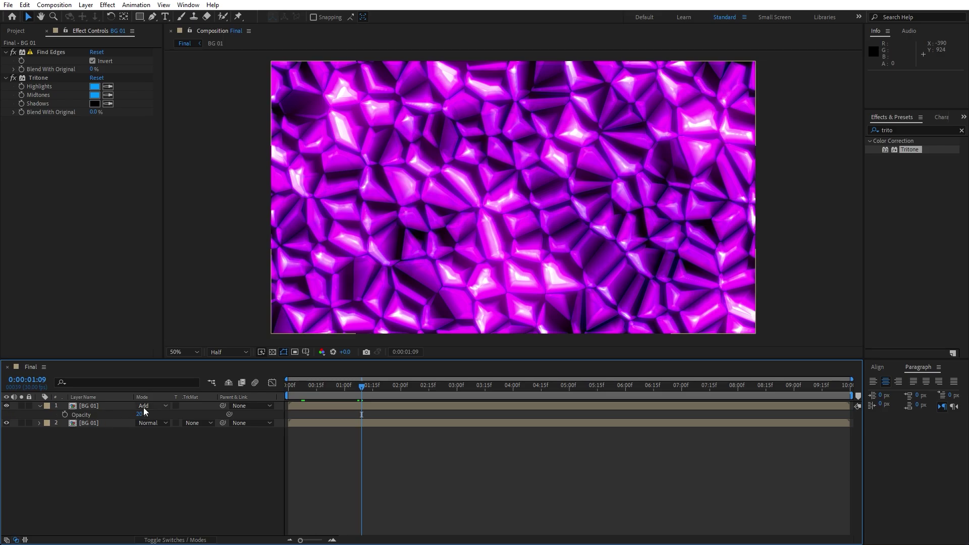
Duplicate the Add edge layer, set the new copy to Overlay, and preview the animation.
click(89, 406)
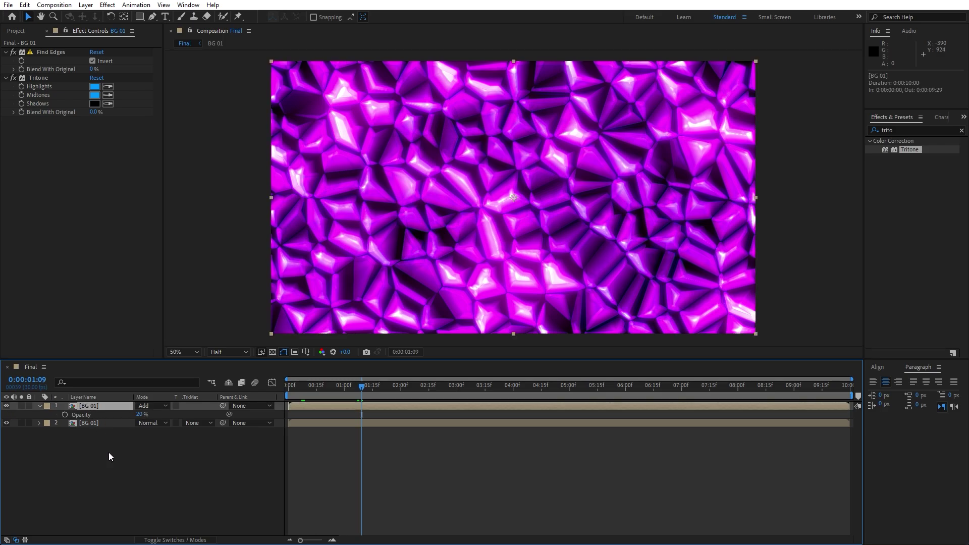
key(ctrl+d)
mouse_move(361, 388)
mouse_down()
mouse_move(429, 387)
mouse_move(369, 388)
mouse_up()
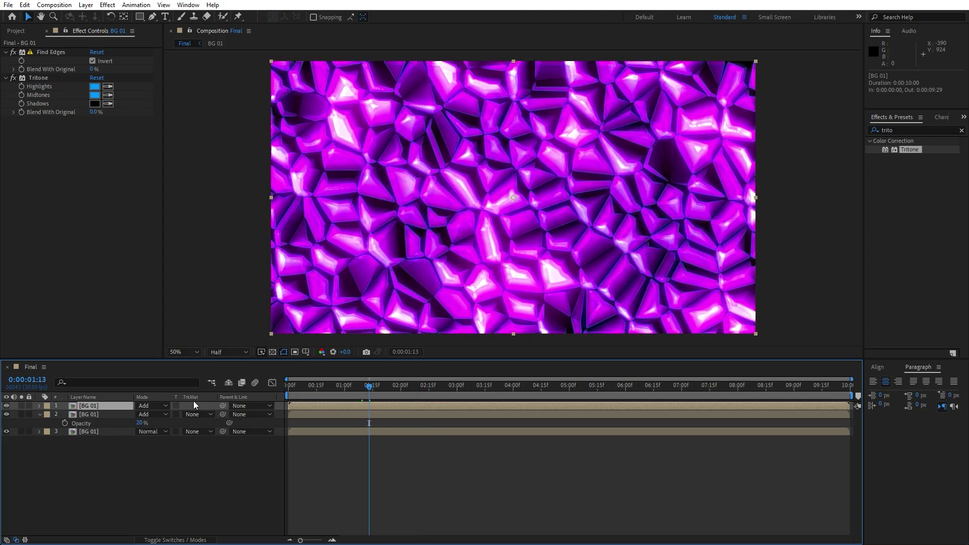
click(158, 406)
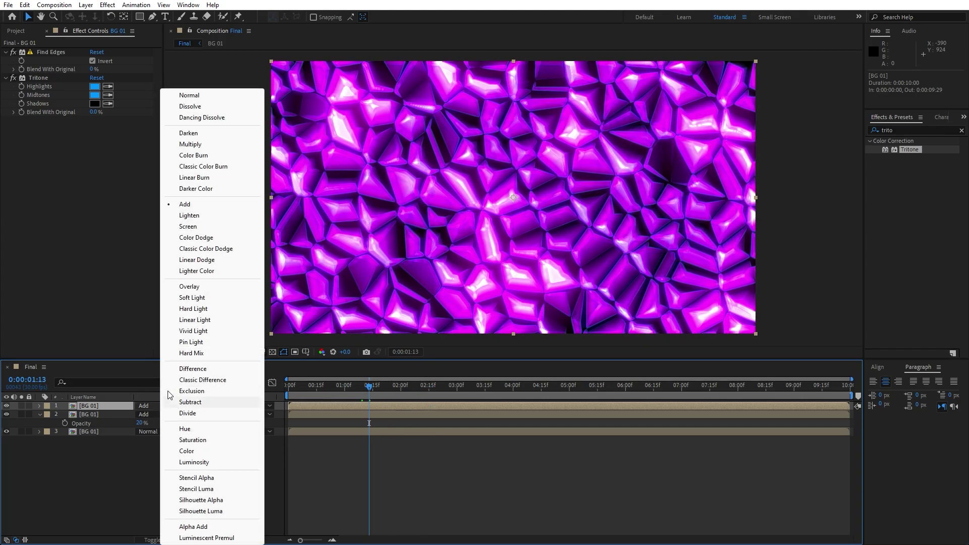
click(204, 289)
drag(310, 387, 473, 388)
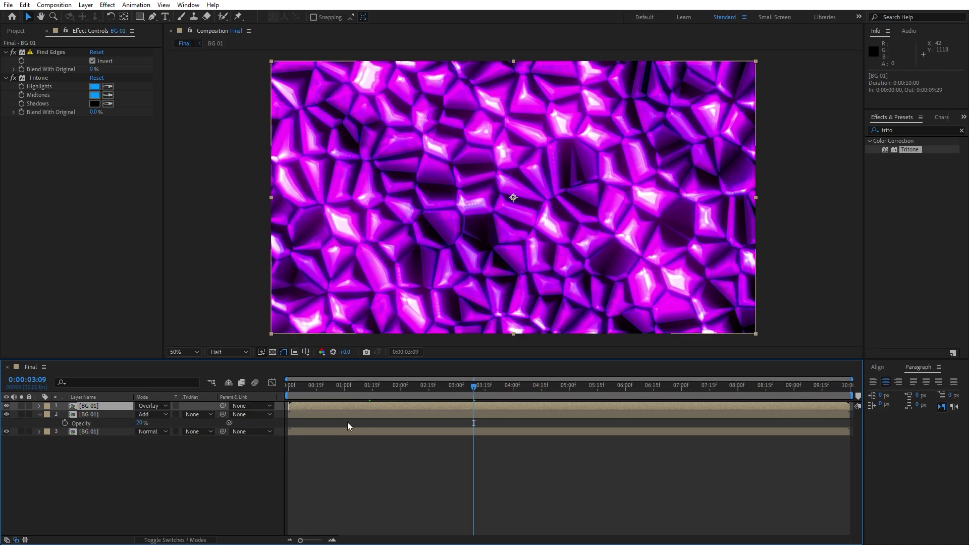
mouse_move(369, 386)
mouse_down()
mouse_move(335, 386)
mouse_move(401, 389)
mouse_move(347, 388)
mouse_move(361, 389)
mouse_up()
key(space)
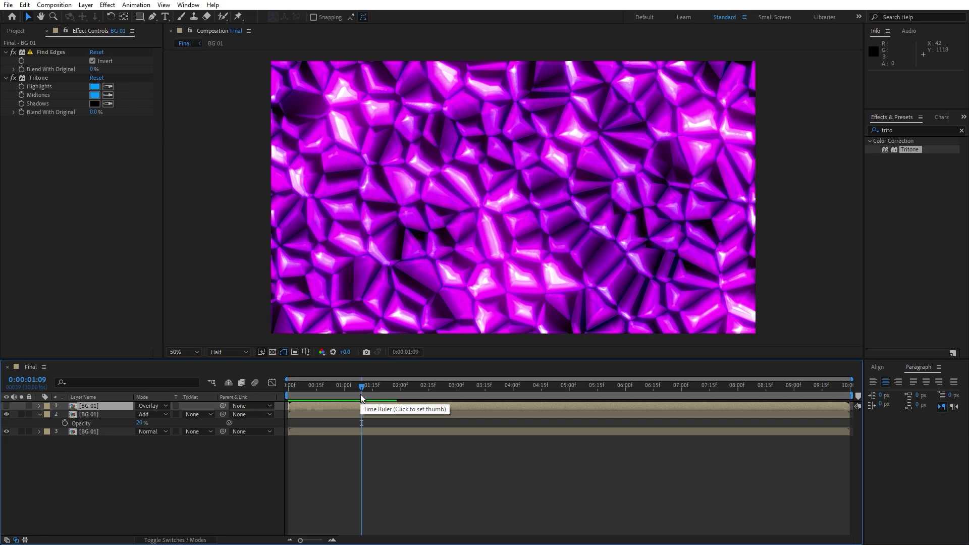
click(39, 414)
double_click(95, 424)
drag(335, 388, 376, 386)
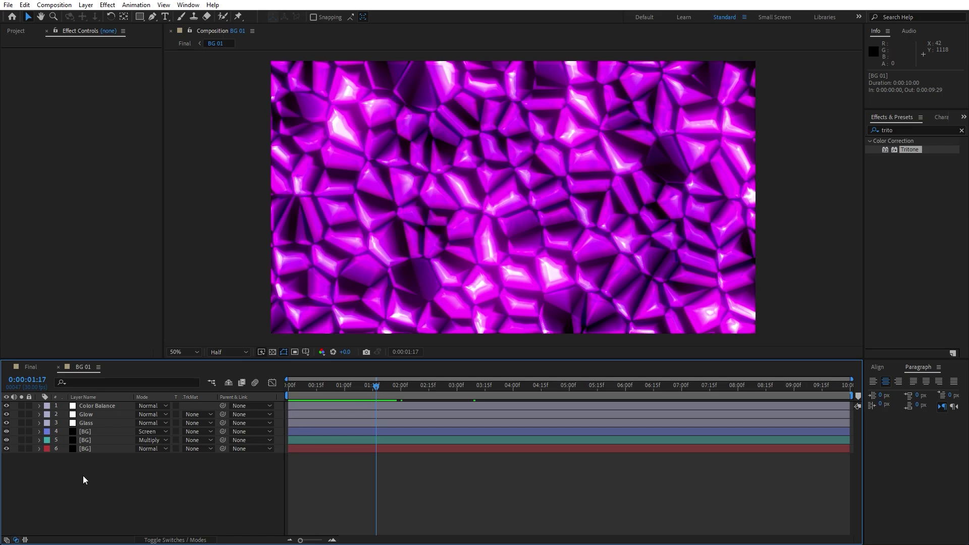
click(90, 450)
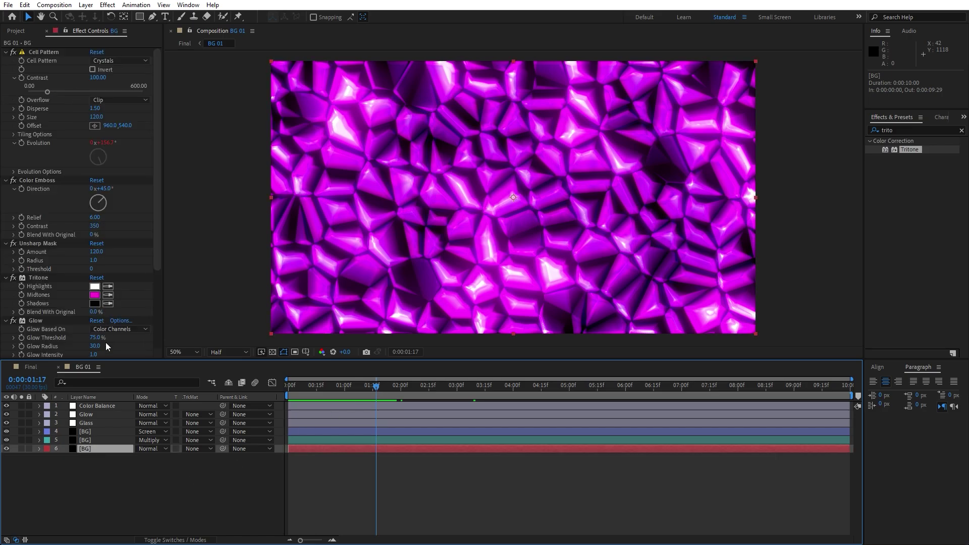
click(89, 440)
drag(348, 385, 345, 385)
key(space)
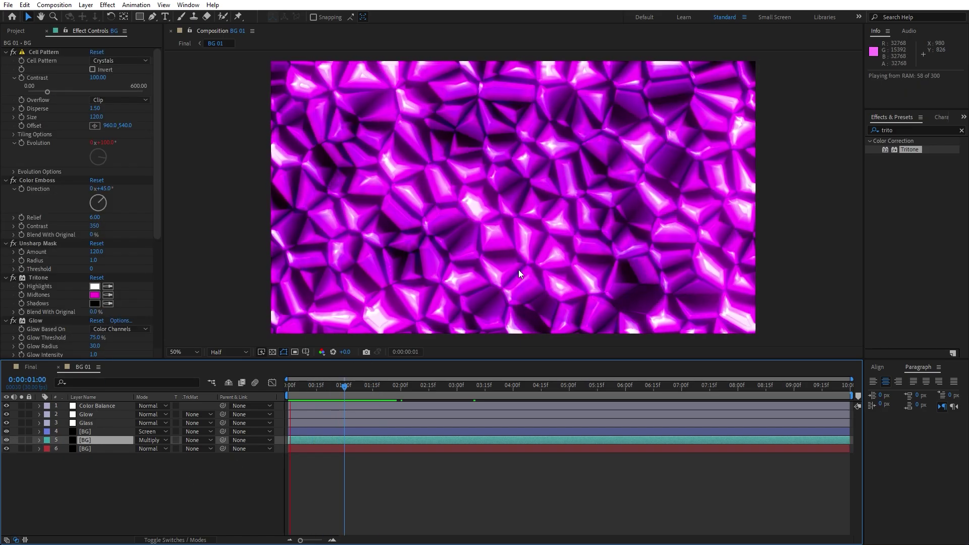
click(377, 386)
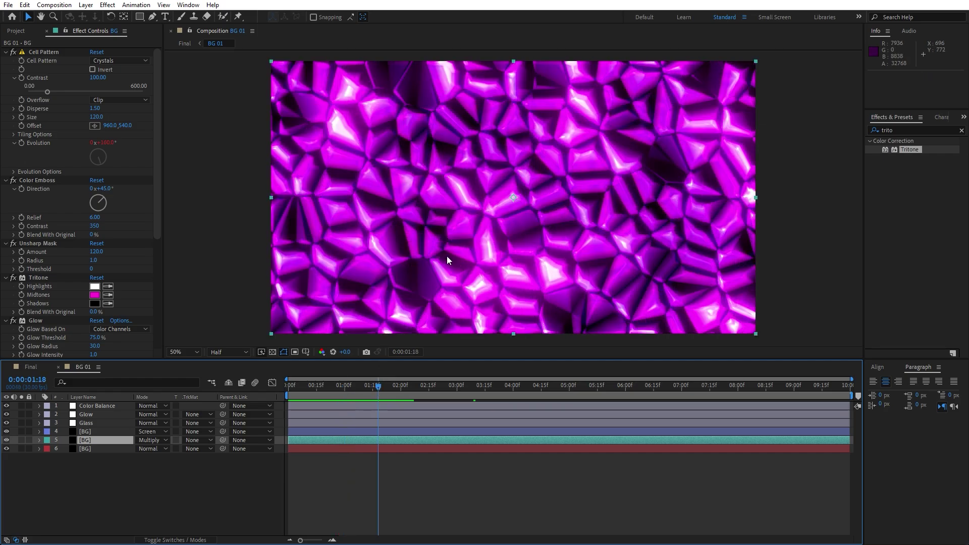
drag(374, 387, 323, 388)
key(space)
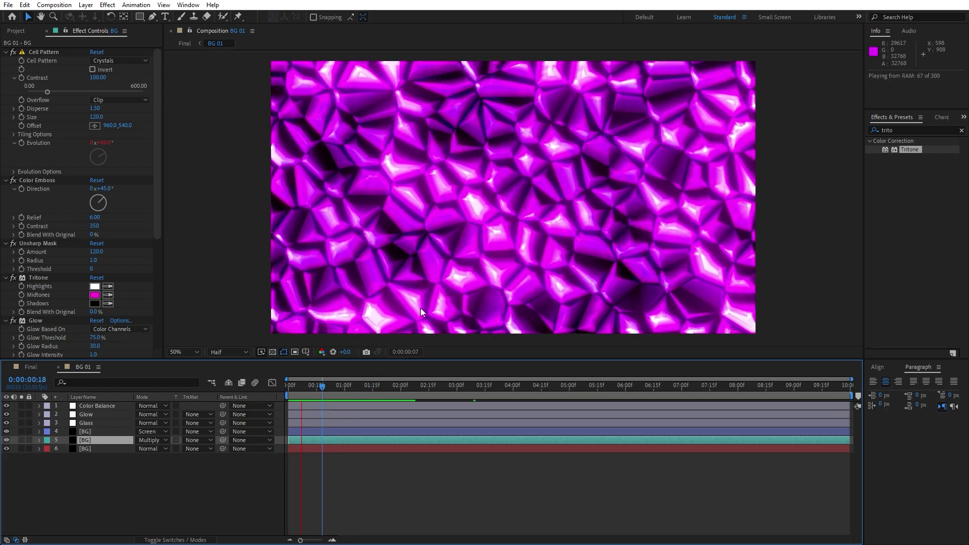
click(382, 391)
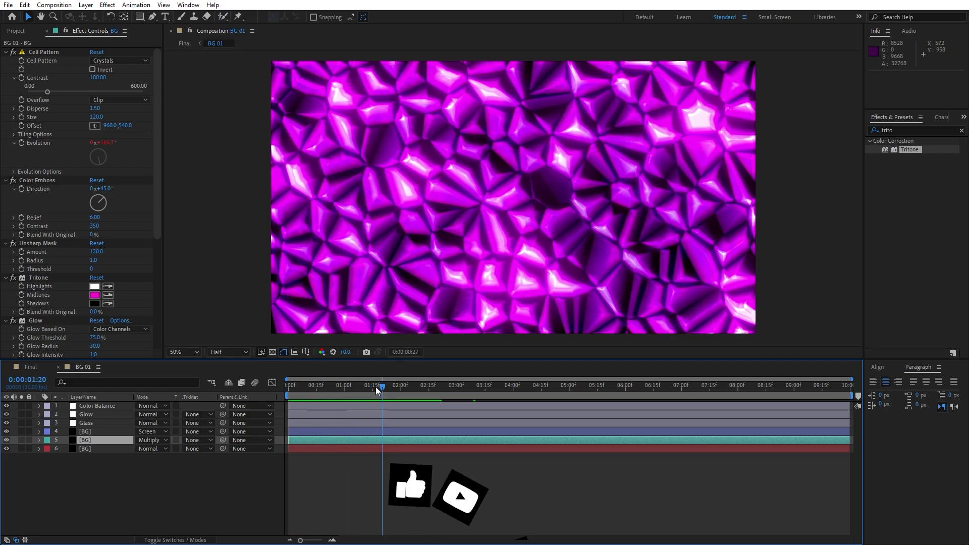
click(375, 386)
key(space)
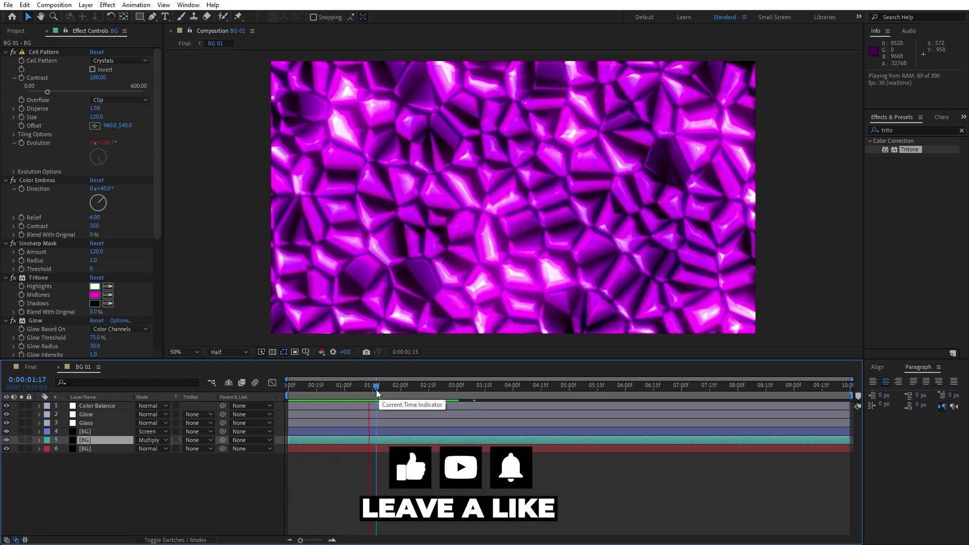
key(space)
click(29, 368)
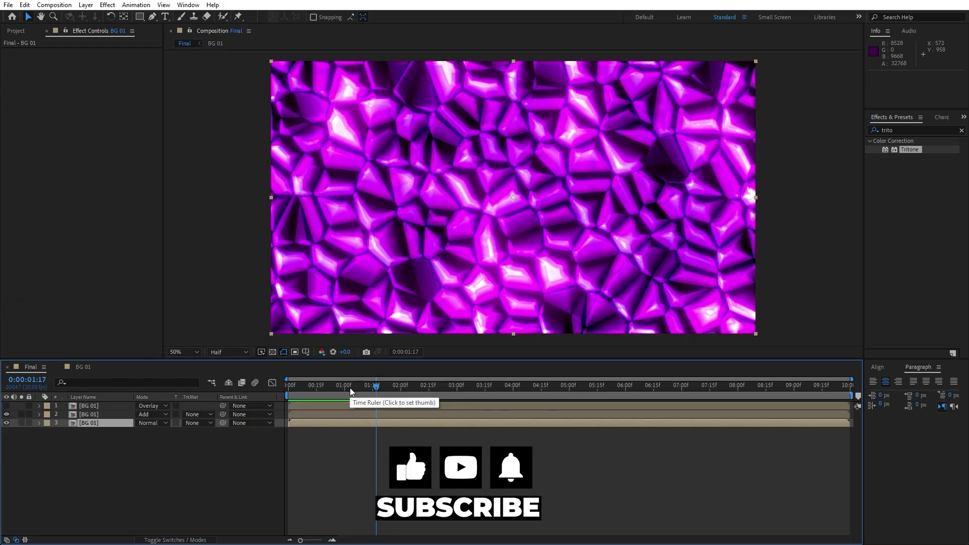
drag(381, 392, 347, 394)
key(space)
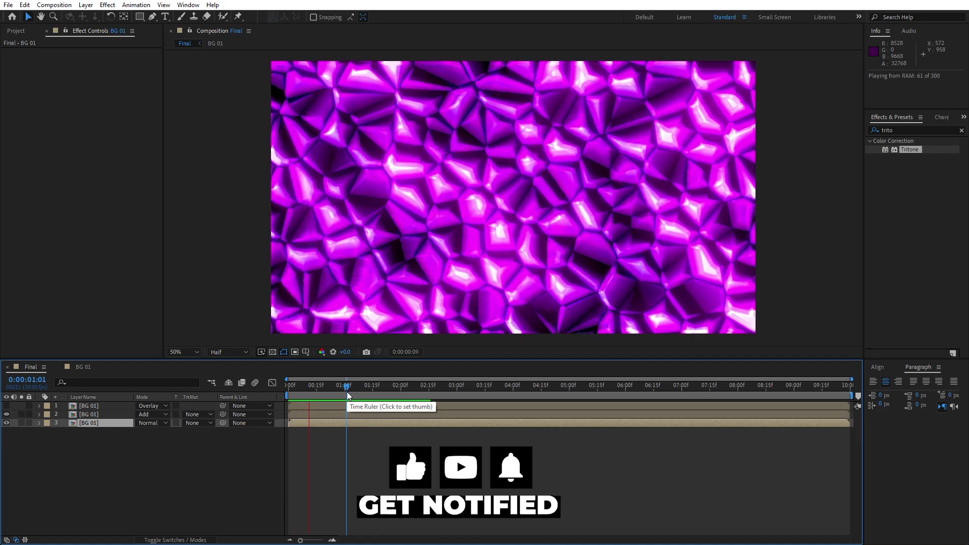
click(416, 390)
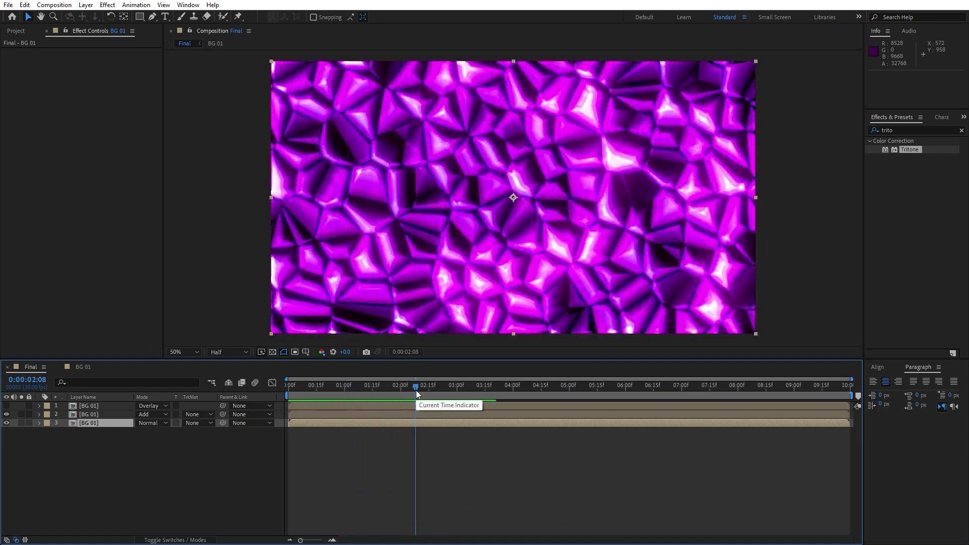